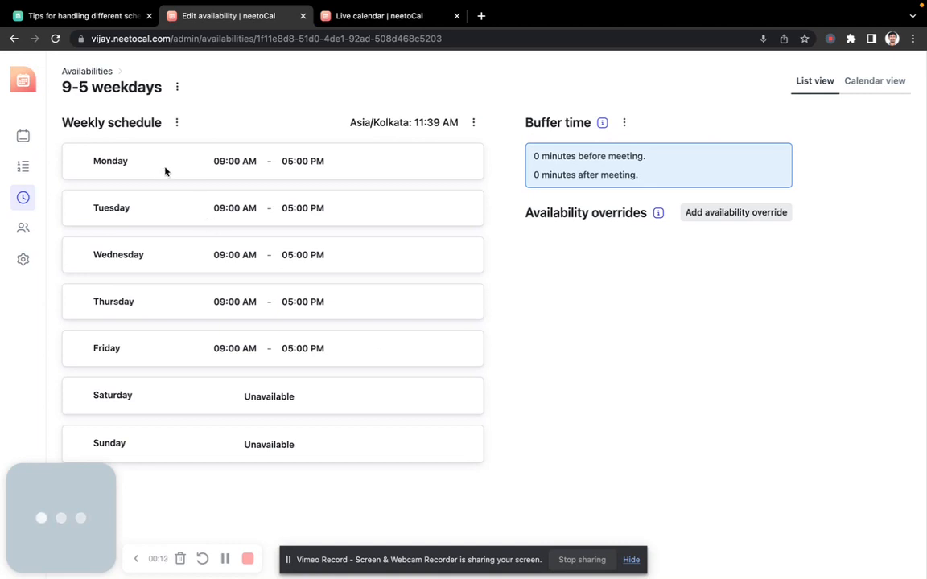
Open the Instant meet meeting link and check which availability schedule its host uses.
left_click(23, 138)
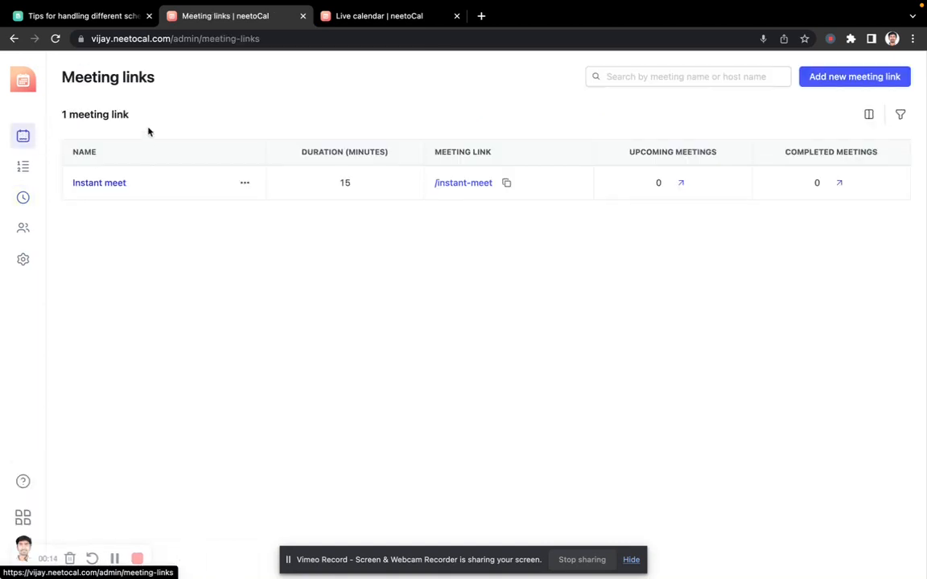
left_click(99, 184)
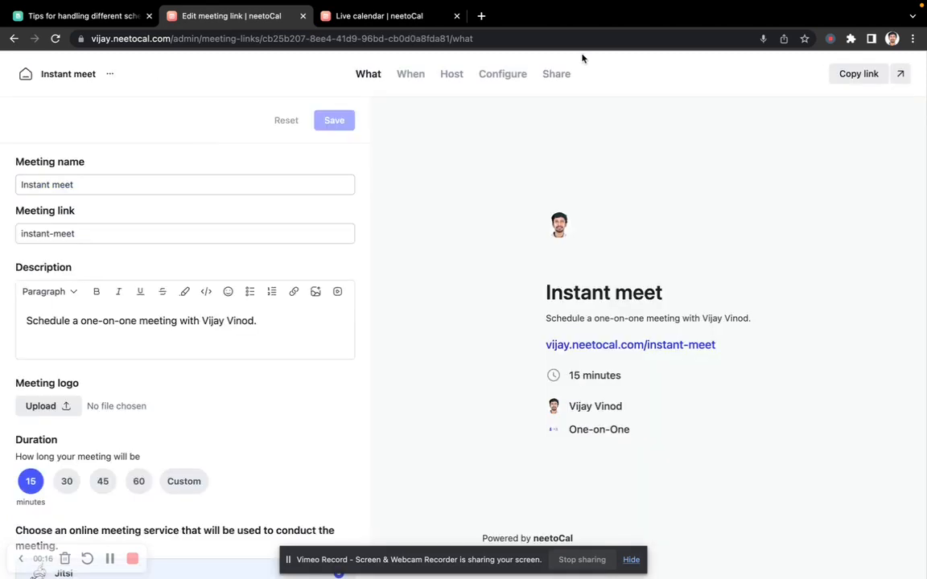
left_click(451, 74)
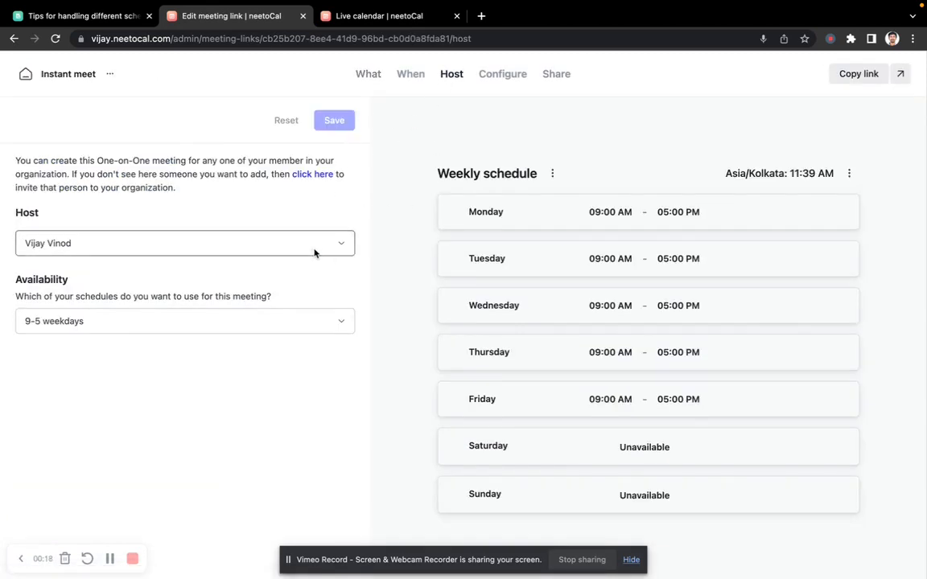
Open the 9-5 weekdays availability and examine its Monday to Friday hours in the weekly schedule.
left_click(25, 75)
left_click(24, 197)
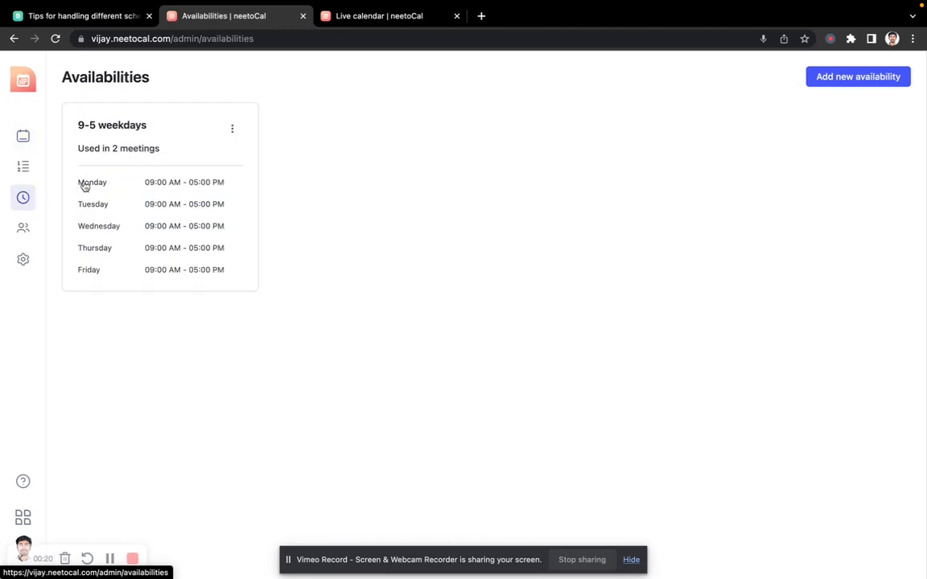
left_click(153, 165)
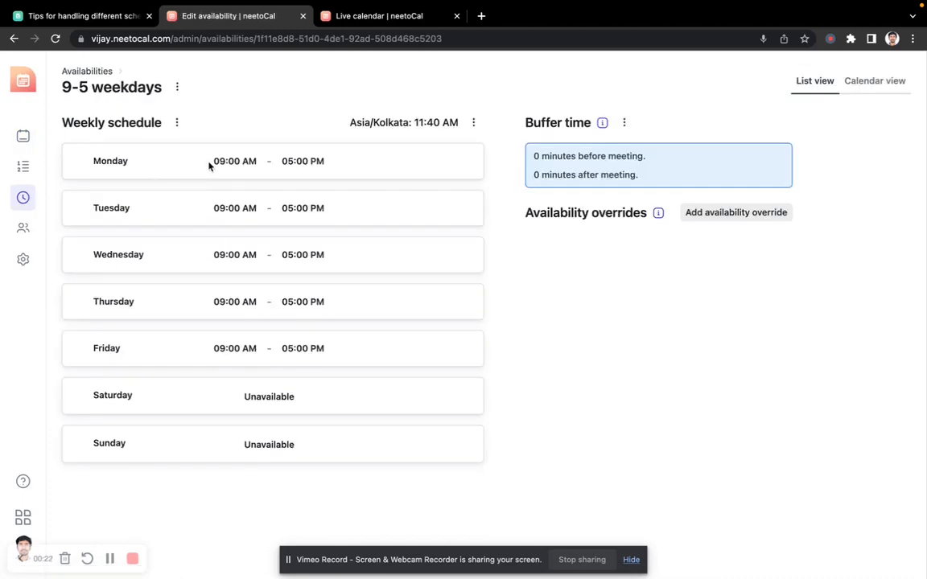
left_click_drag(209, 165, 335, 356)
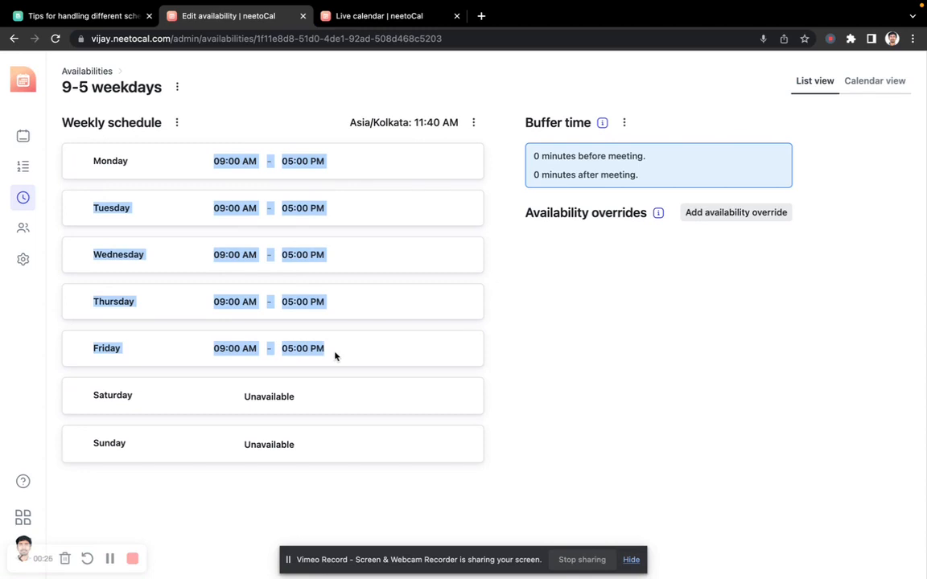
left_click(676, 370)
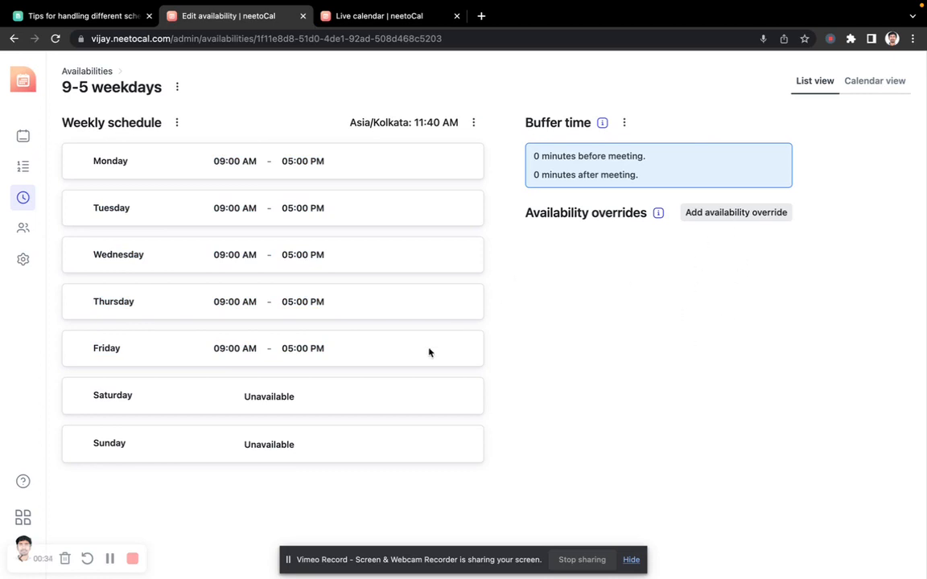
left_click_drag(446, 441, 106, 158)
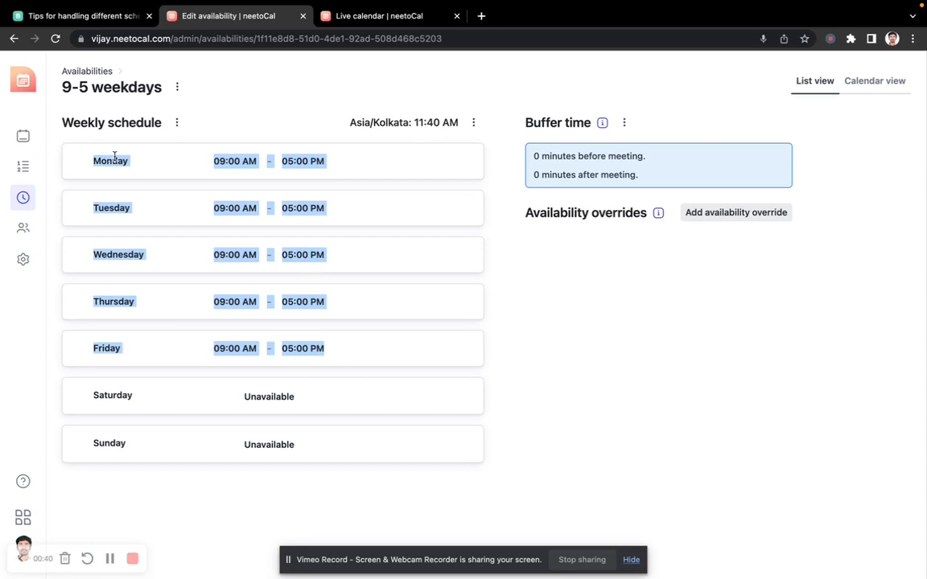
left_click(414, 211)
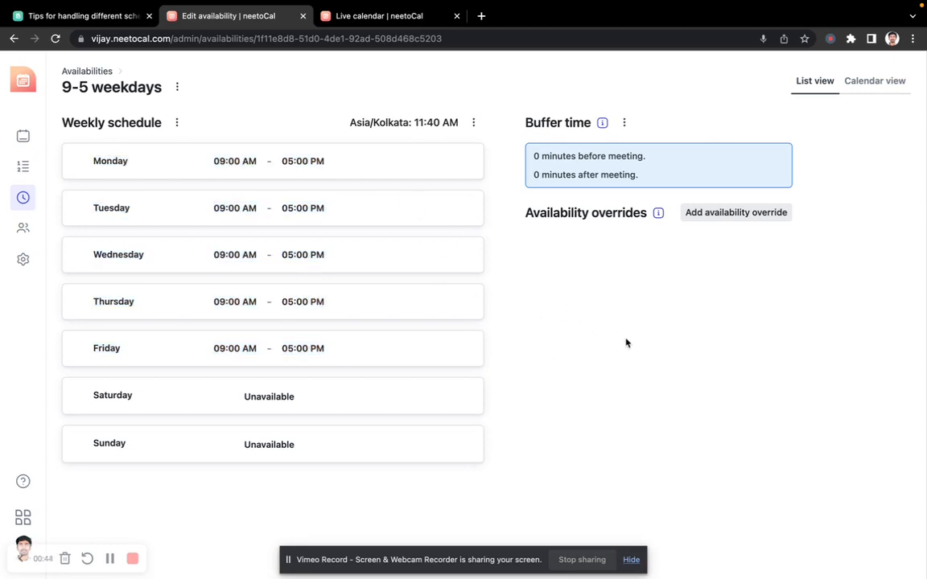
left_click(752, 213)
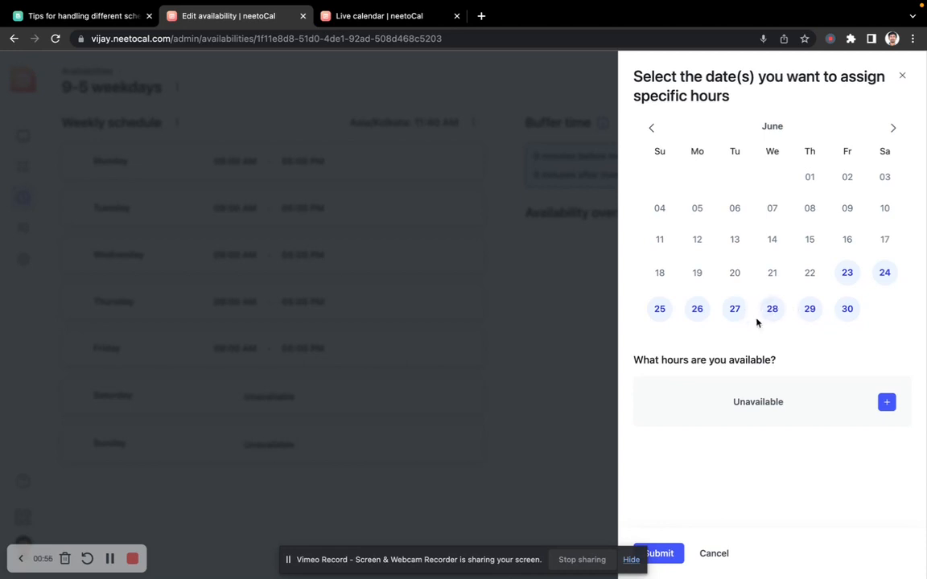
left_click(893, 131)
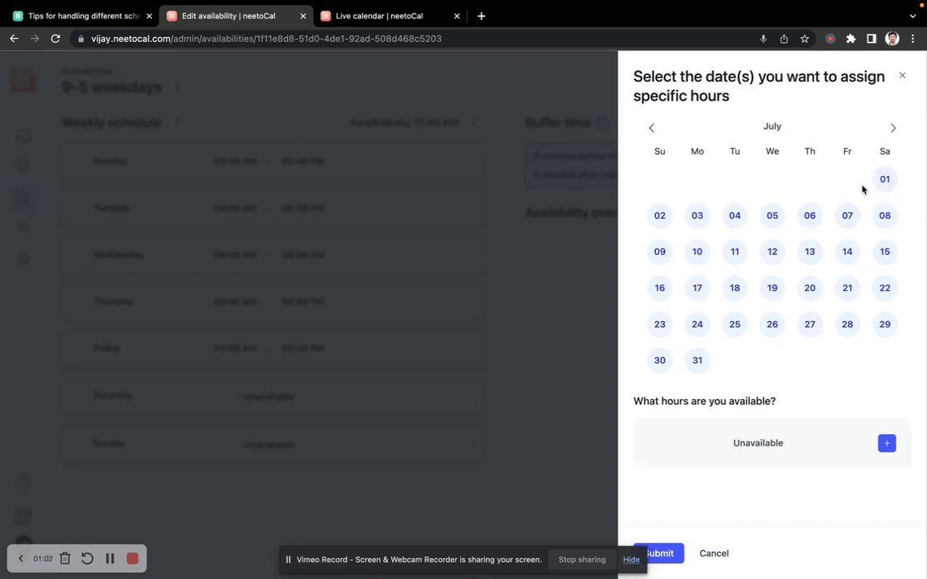
left_click(588, 267)
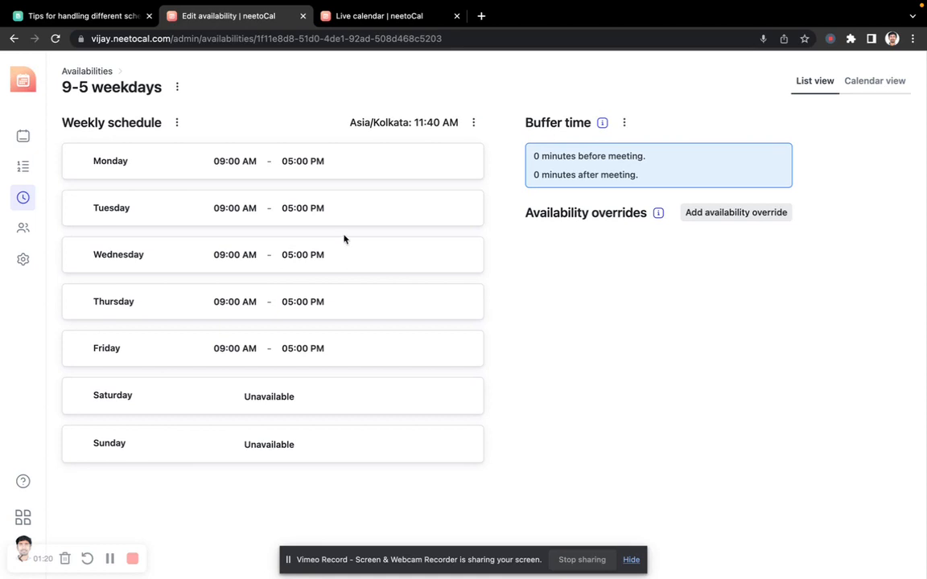
left_click_drag(82, 208, 323, 211)
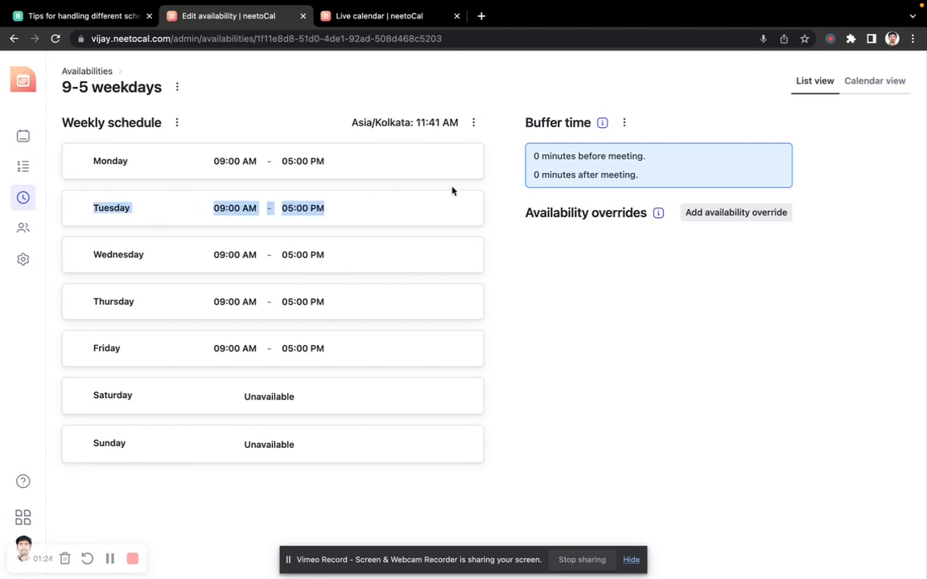
left_click(633, 245)
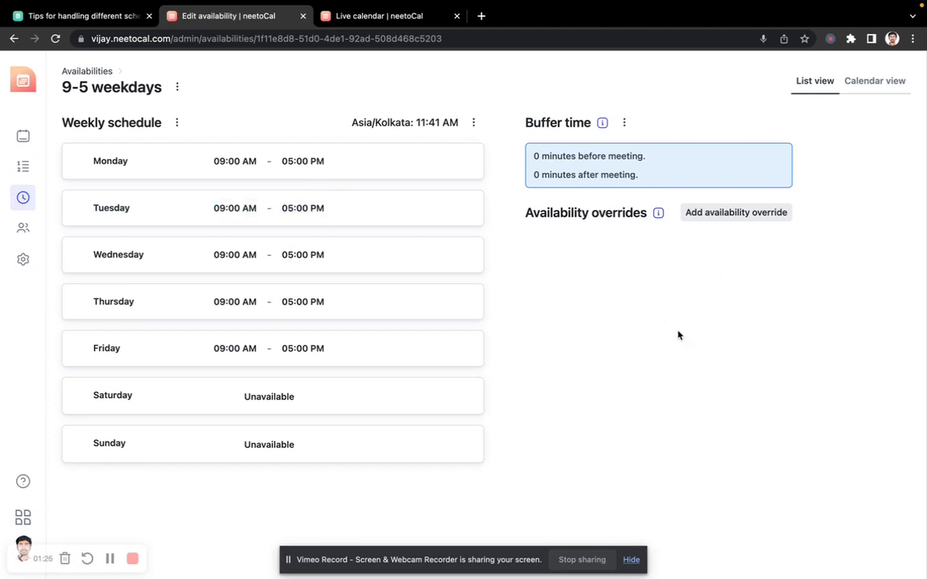
left_click(736, 213)
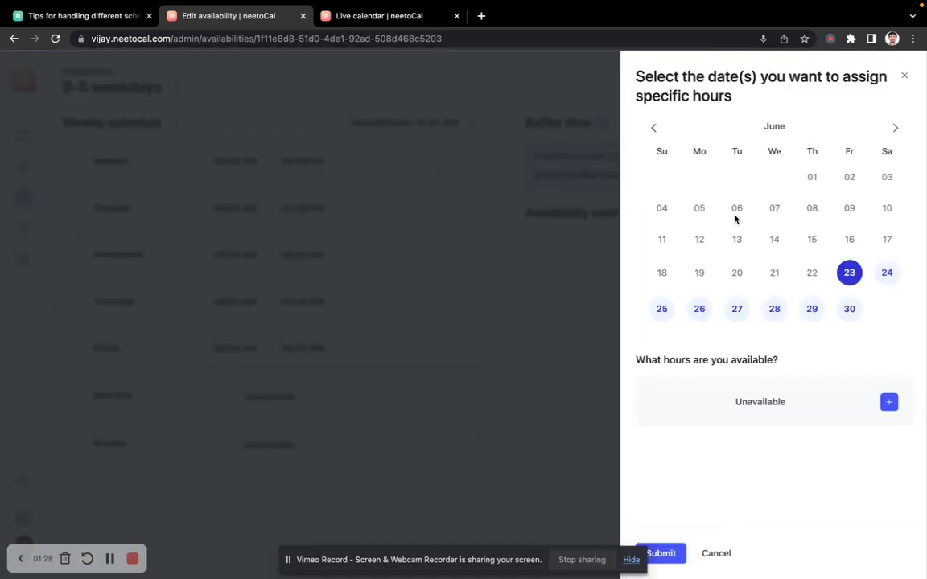
left_click(561, 256)
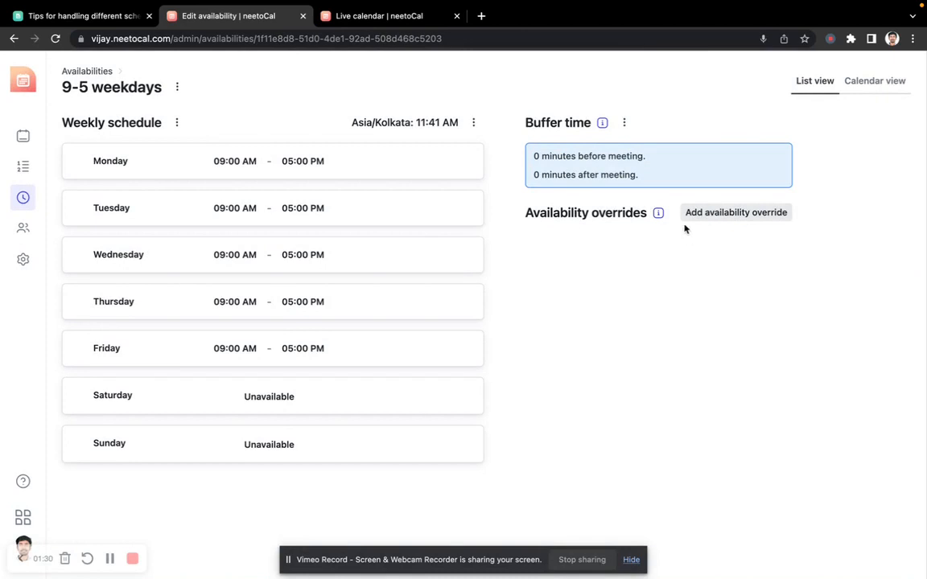
Add an availability override to the 9-5 weekdays schedule that marks June 27 and 28 as unavailable.
left_click(707, 217)
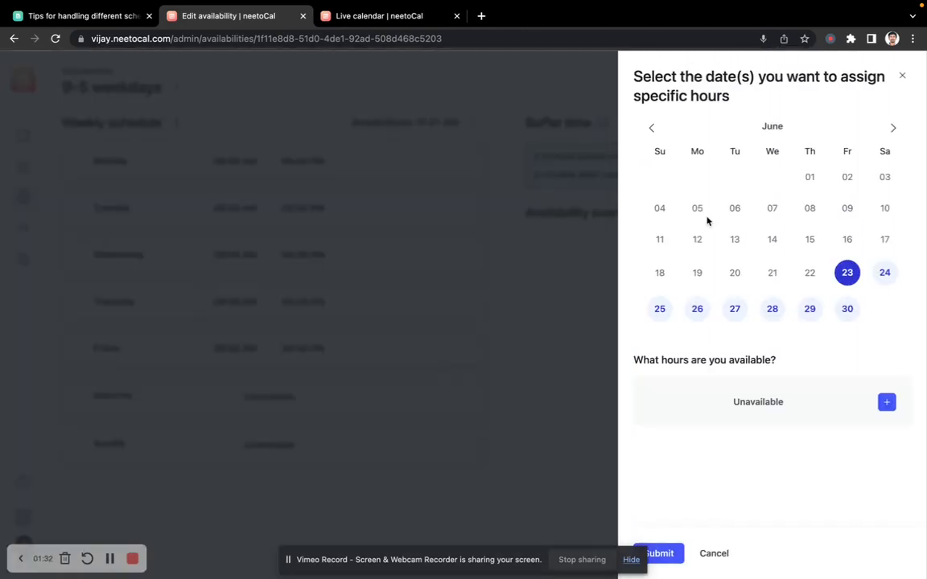
left_click(844, 272)
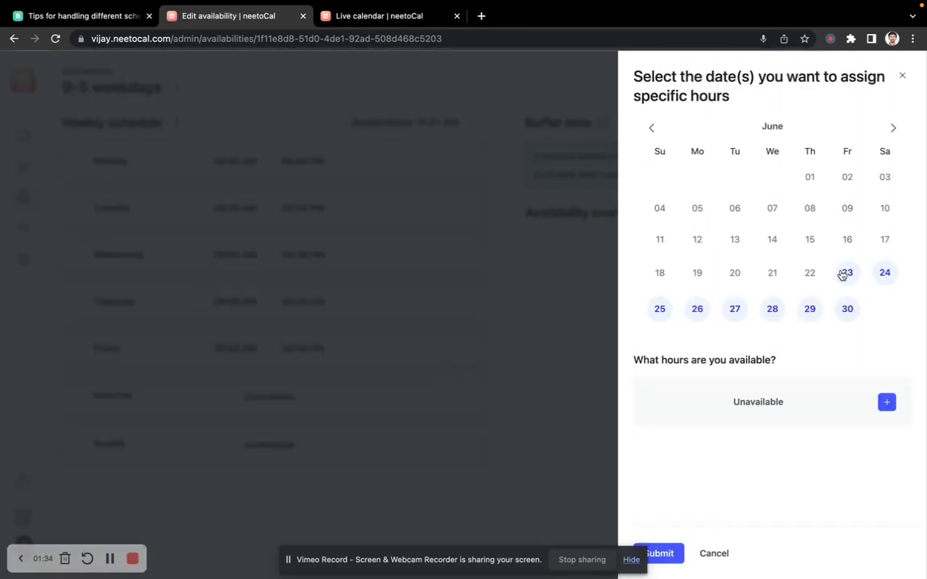
left_click(737, 312)
left_click(774, 314)
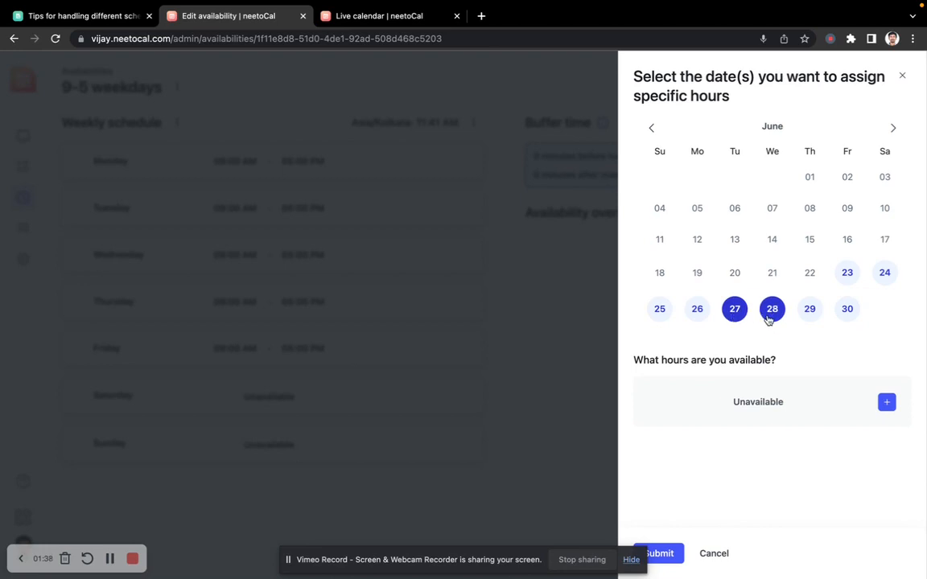
left_click_drag(730, 404, 793, 406)
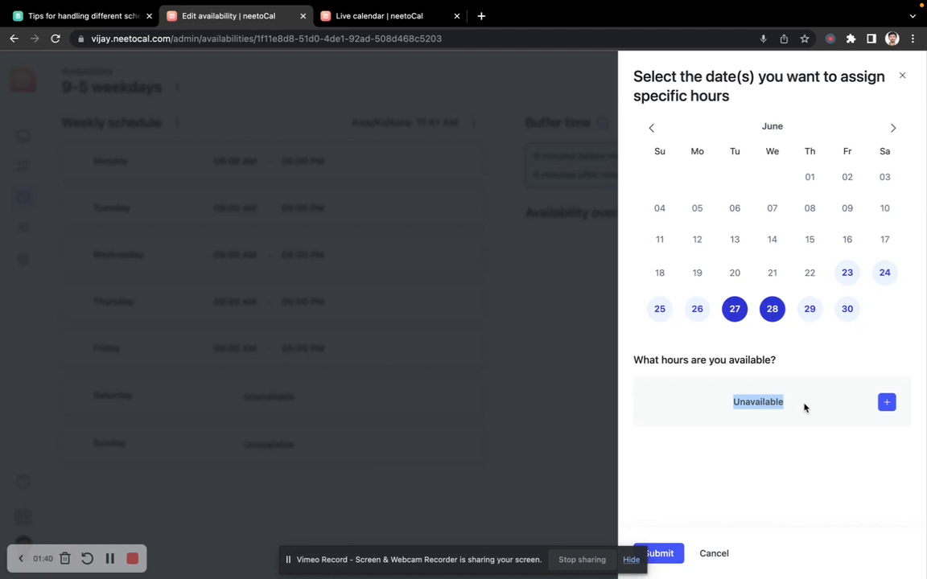
left_click(679, 552)
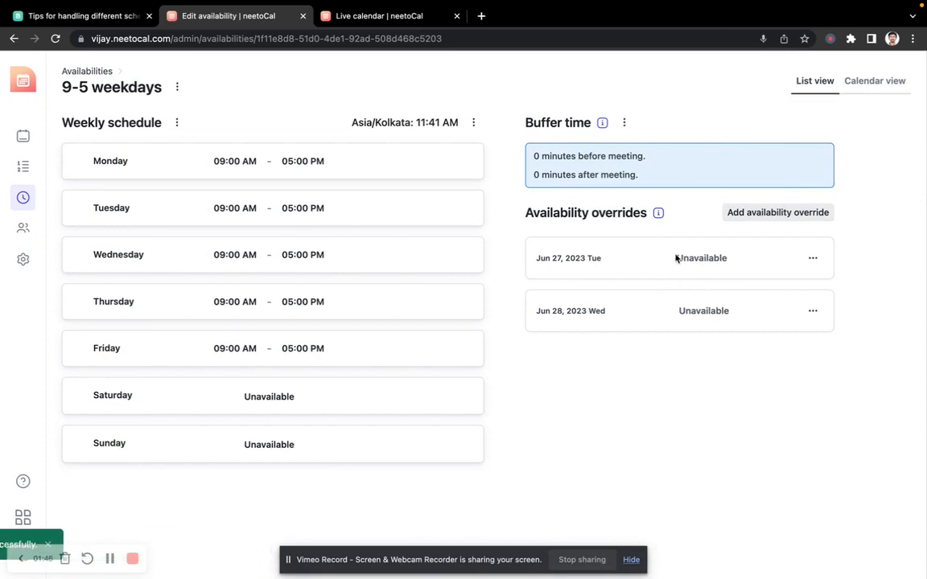
left_click_drag(677, 259, 730, 260)
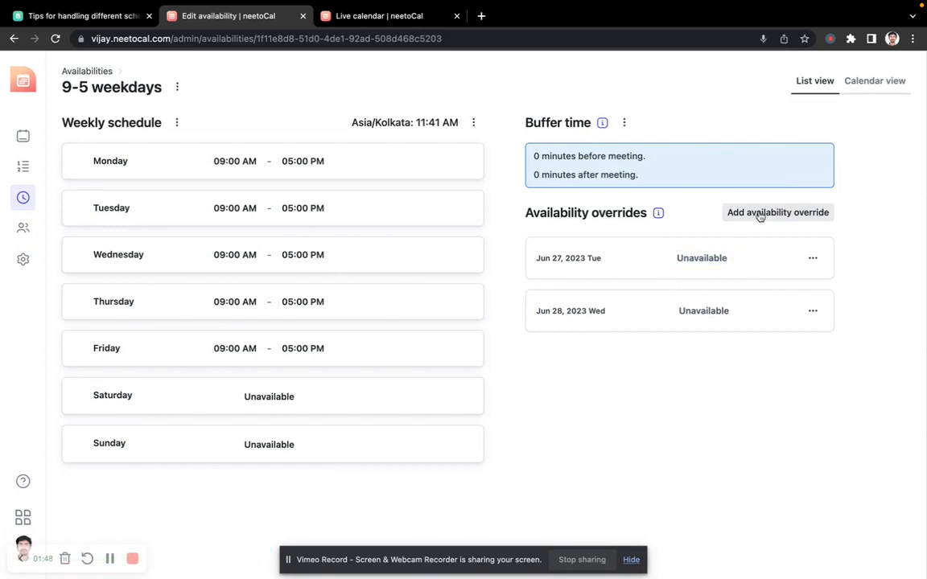
left_click(760, 214)
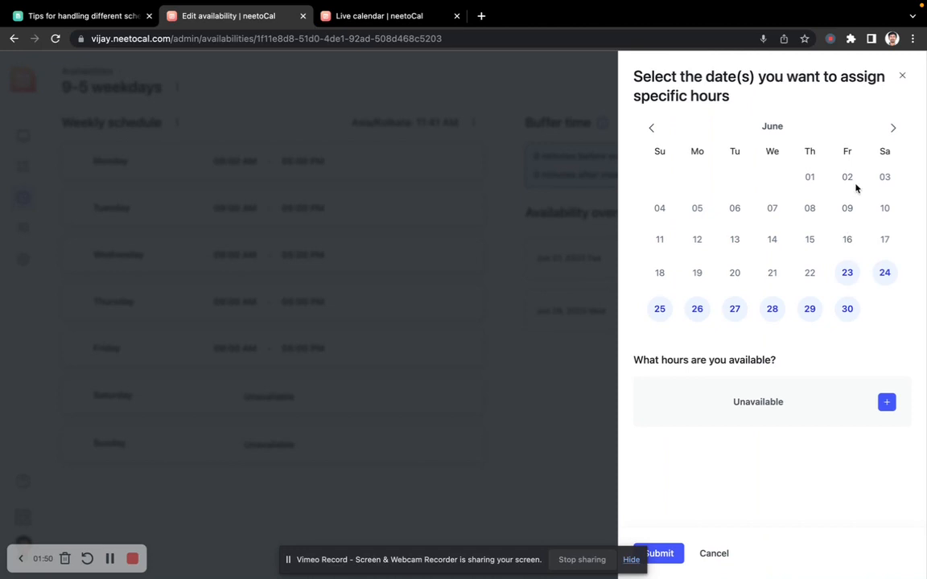
left_click(892, 129)
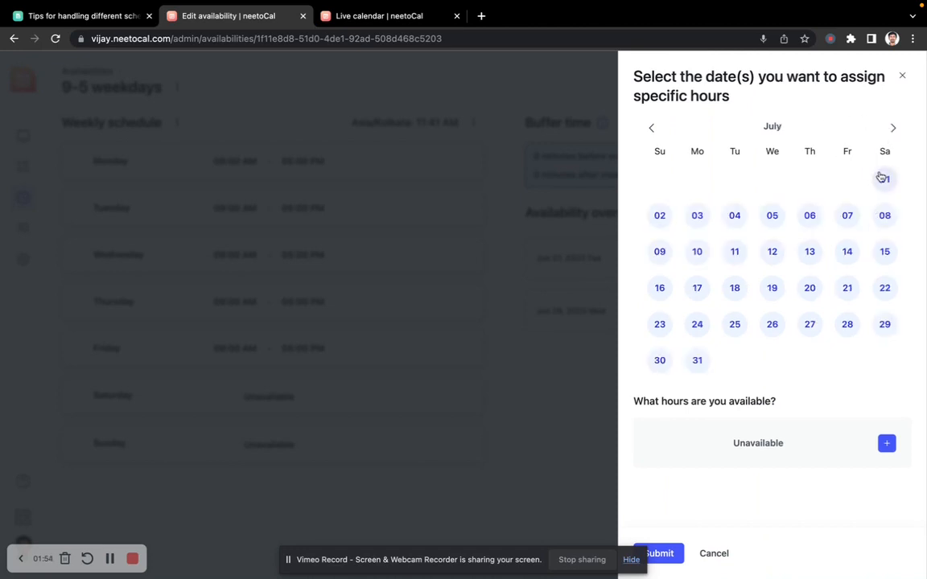
left_click(483, 238)
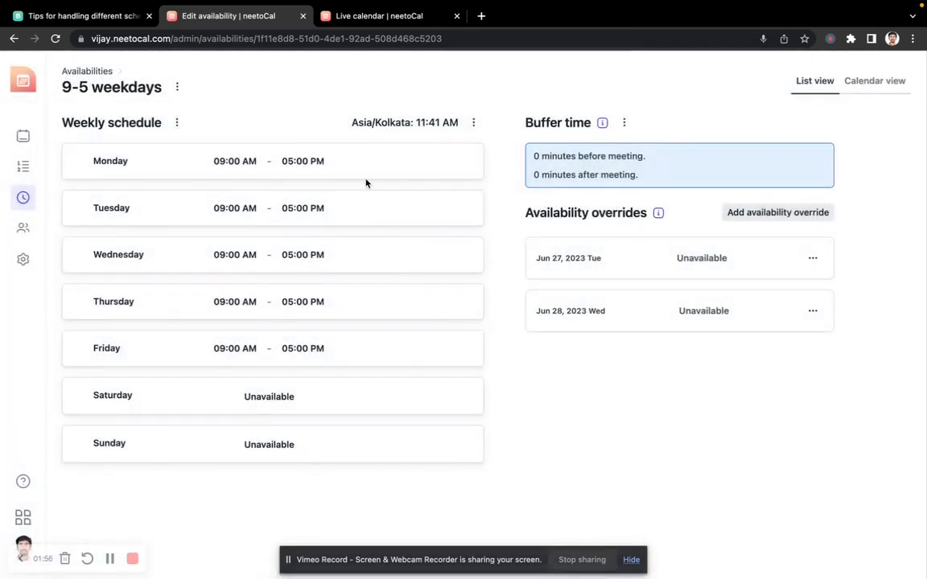
Add an availability override for Saturday, July 1 with available hours from 09:00 AM to 01:00 PM.
left_click(766, 214)
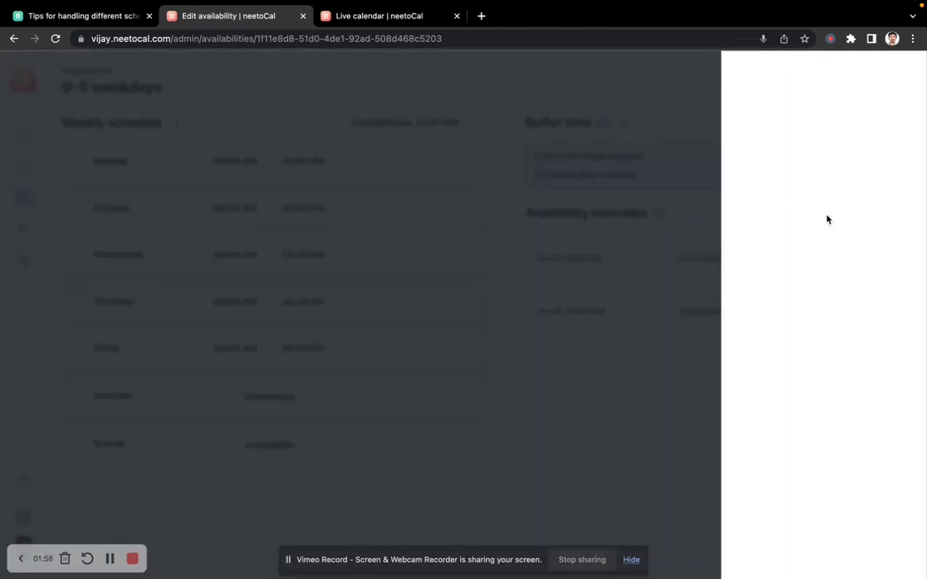
left_click(892, 128)
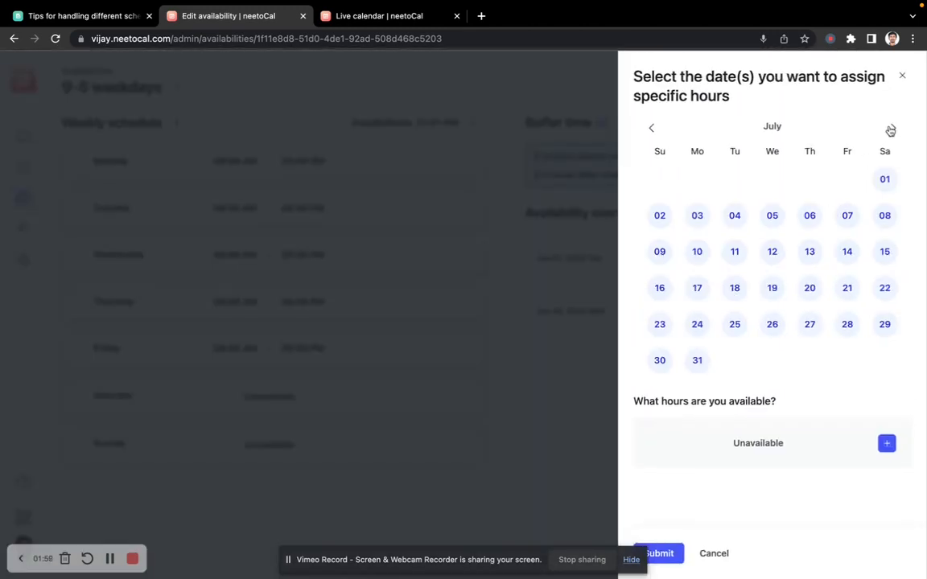
left_click(651, 128)
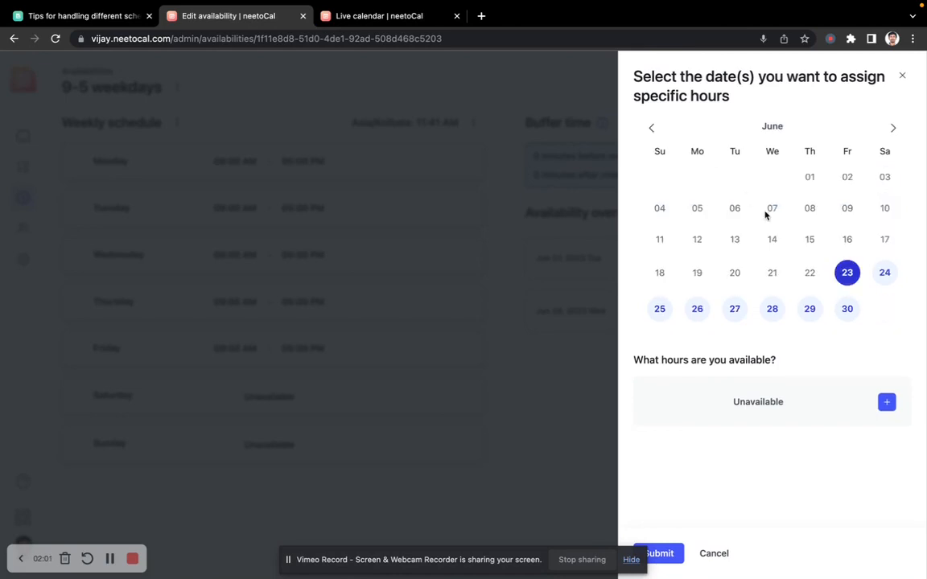
left_click(892, 128)
left_click(884, 179)
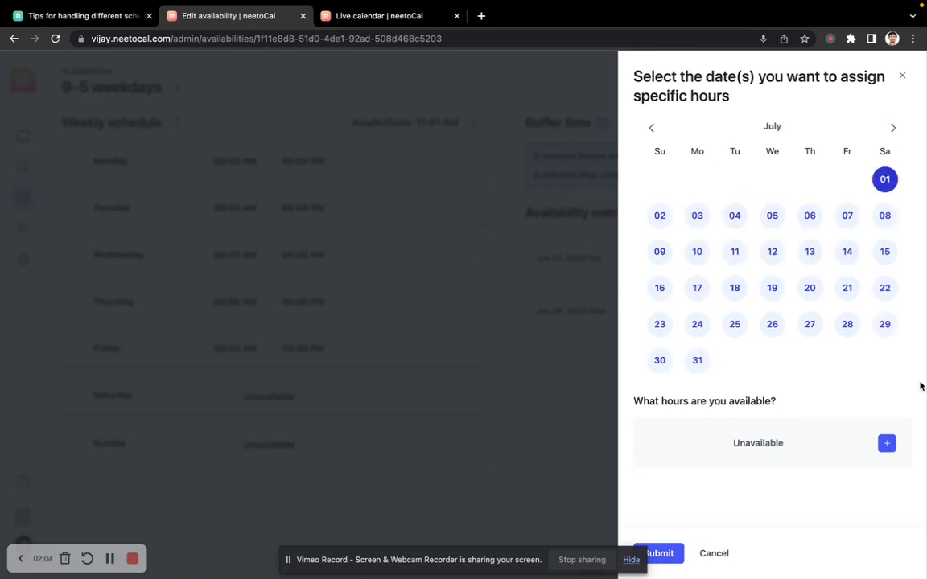
left_click(886, 443)
left_click(790, 443)
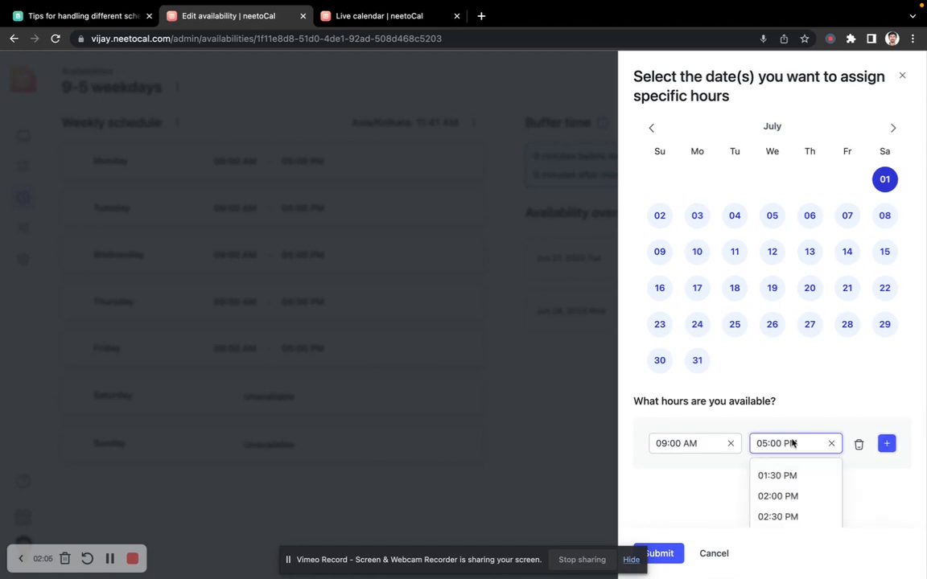
type("1p")
key("Return")
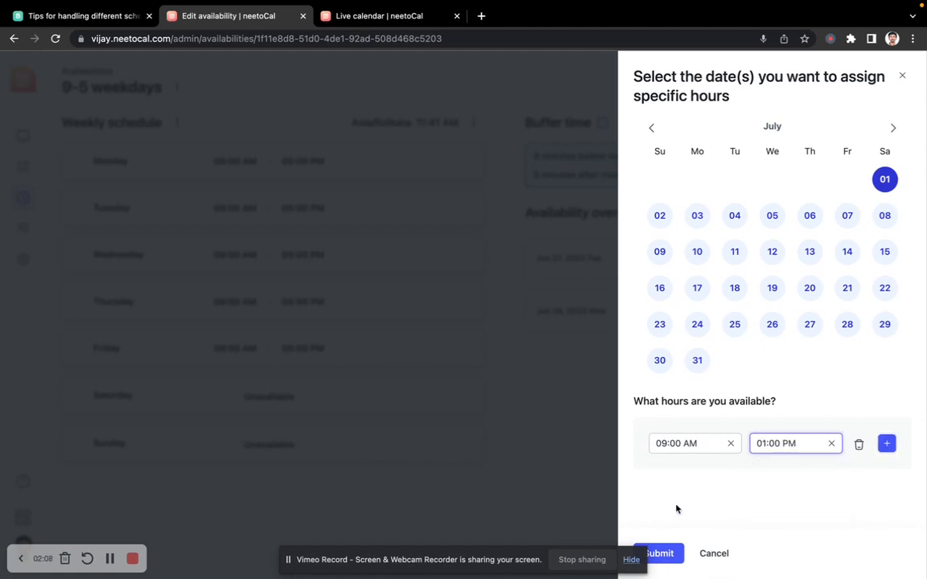
left_click(668, 554)
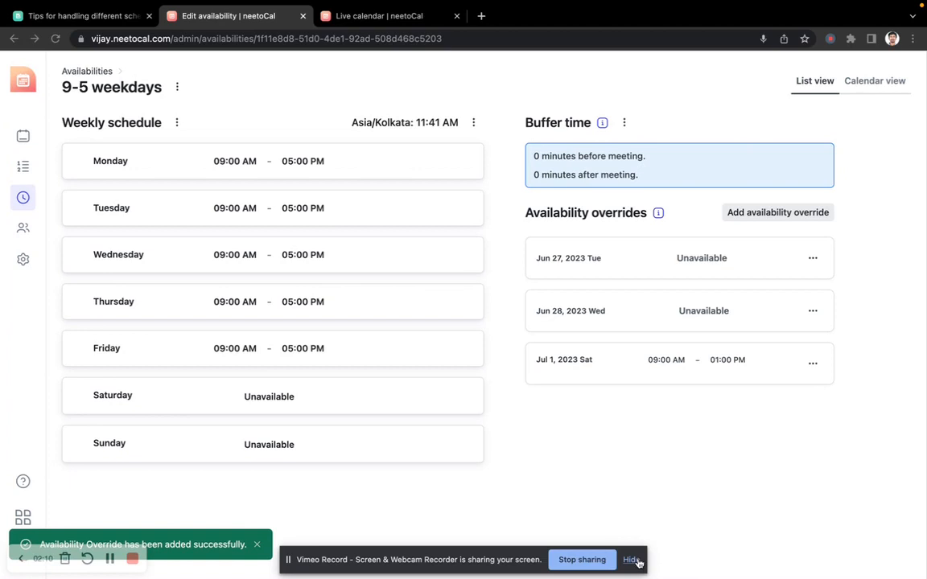
left_click(635, 561)
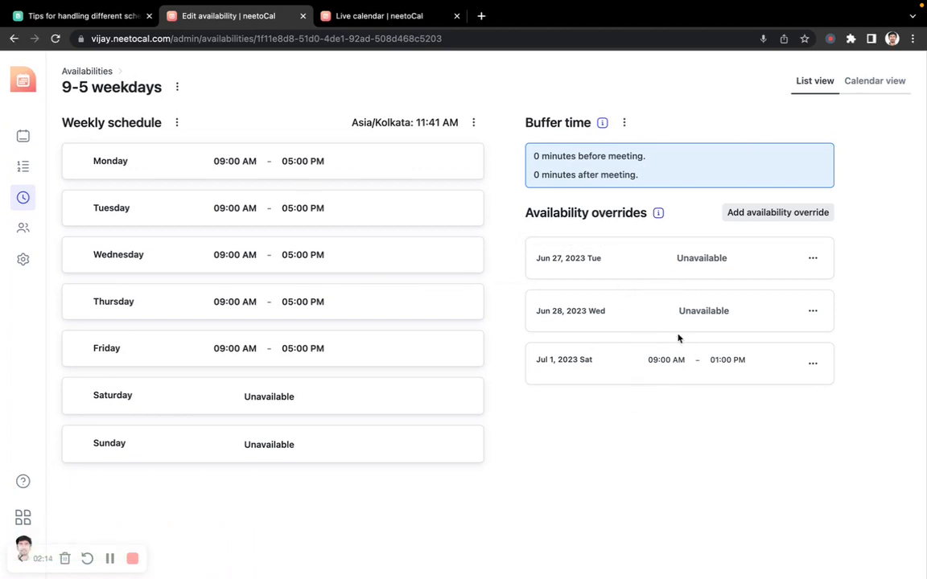
Reload the Instant meet live booking calendar and check the bookable dates in June and July 2023.
left_click(376, 15)
left_click(55, 38)
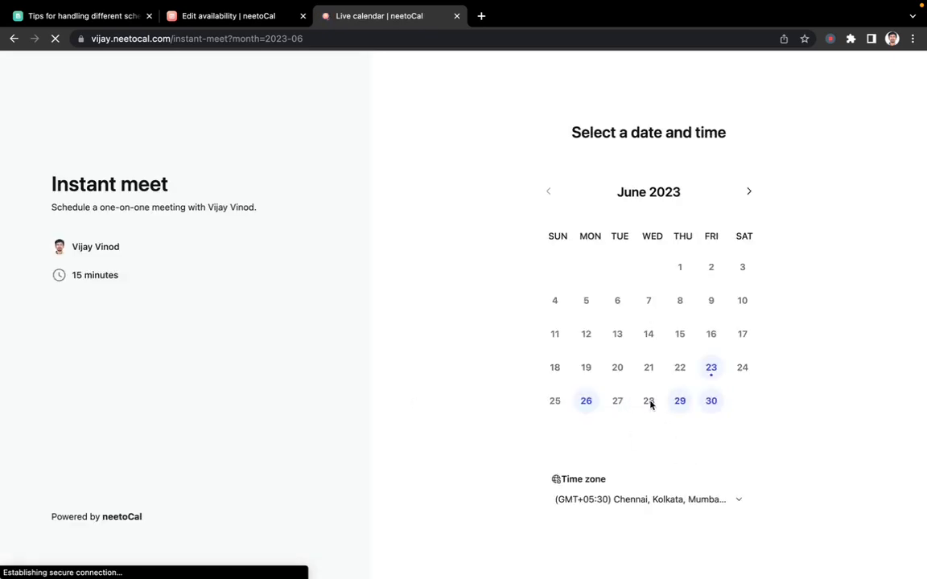
left_click(748, 196)
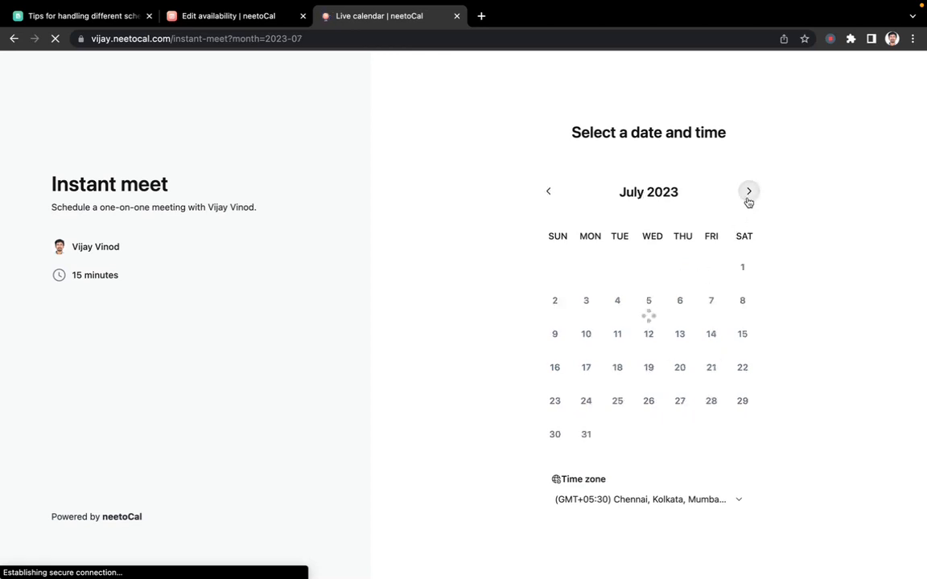
Open Saturday, July 1 on the Instant meet booking calendar and check its bookable time slots.
left_click(747, 271)
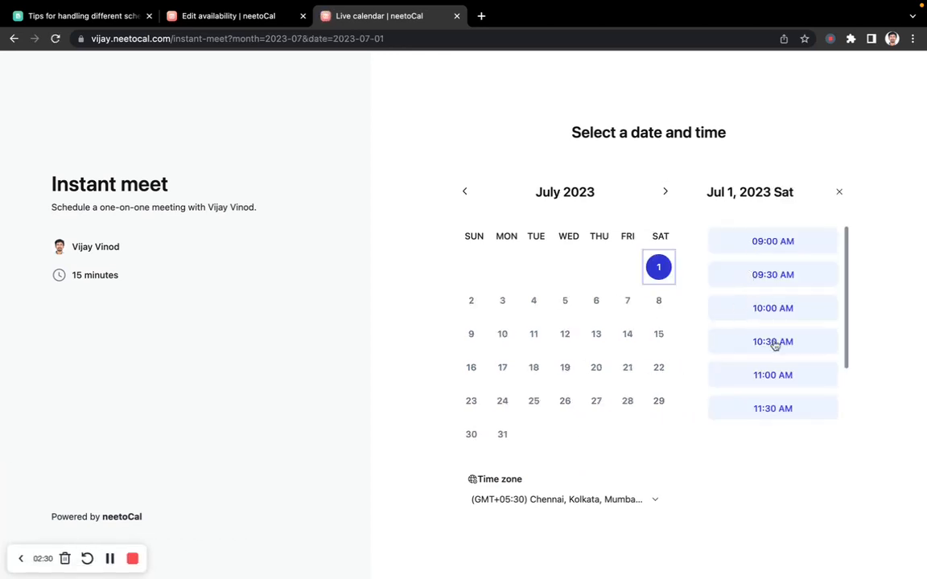
scroll(780, 393, "down", 2)
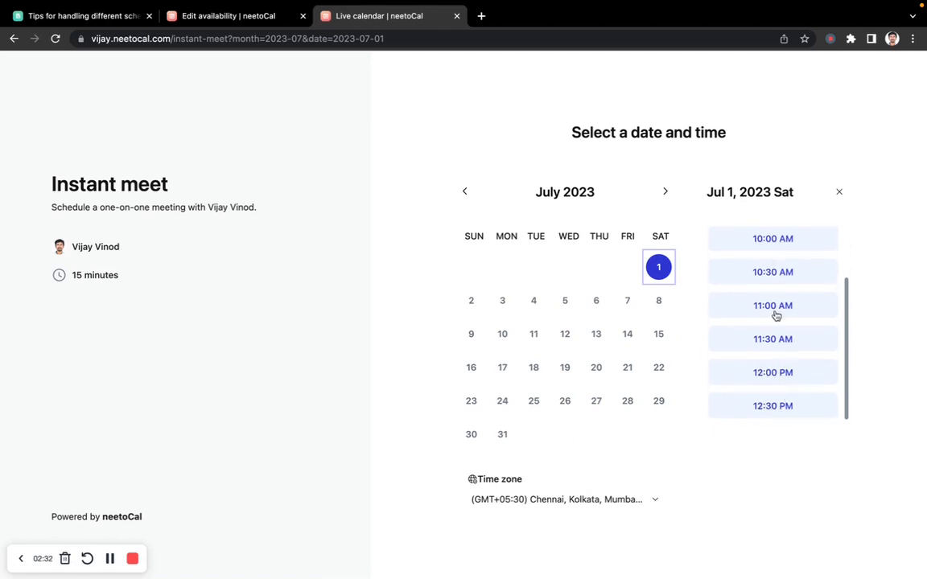
Delete the June 27, June 28 and July 1 availability overrides from the 9-5 weekdays schedule.
left_click(265, 15)
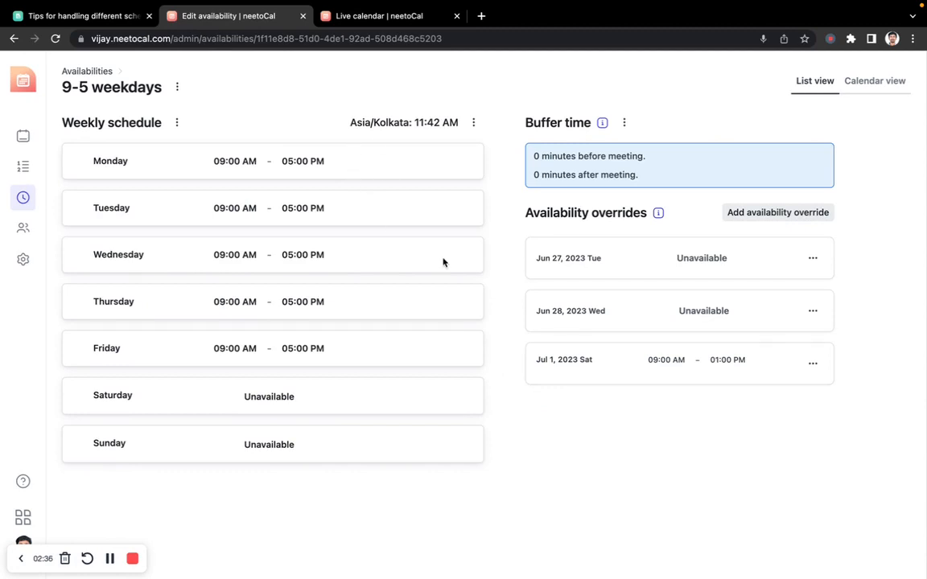
left_click(811, 261)
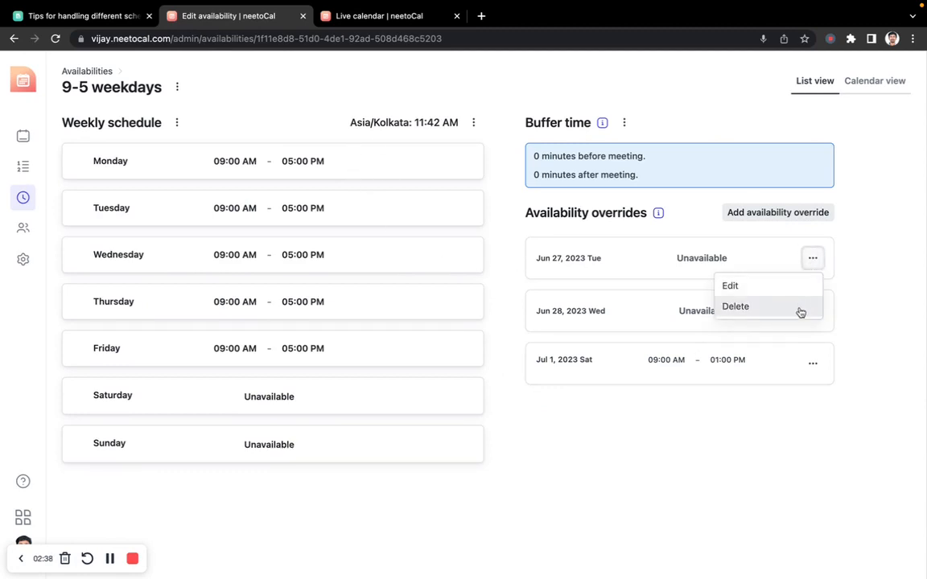
left_click(799, 311)
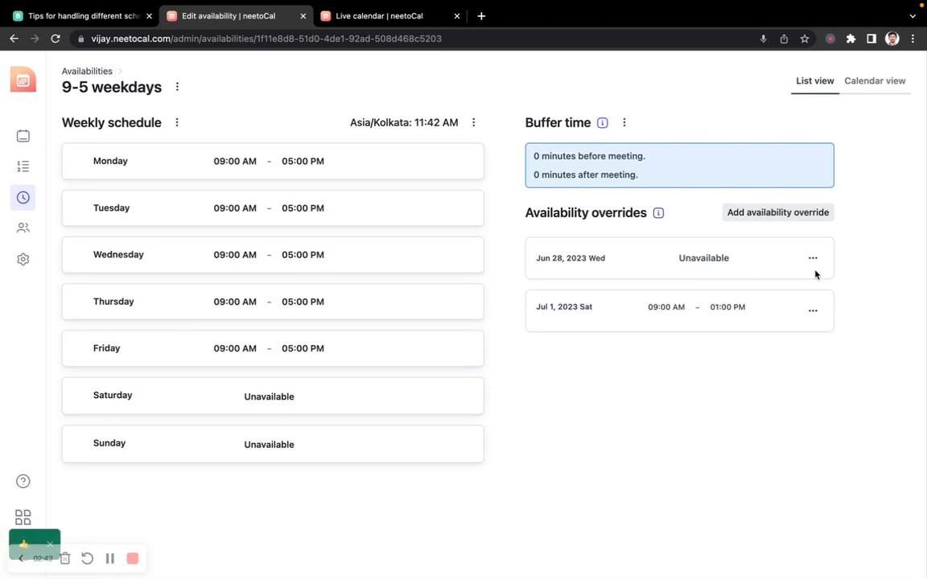
left_click(814, 263)
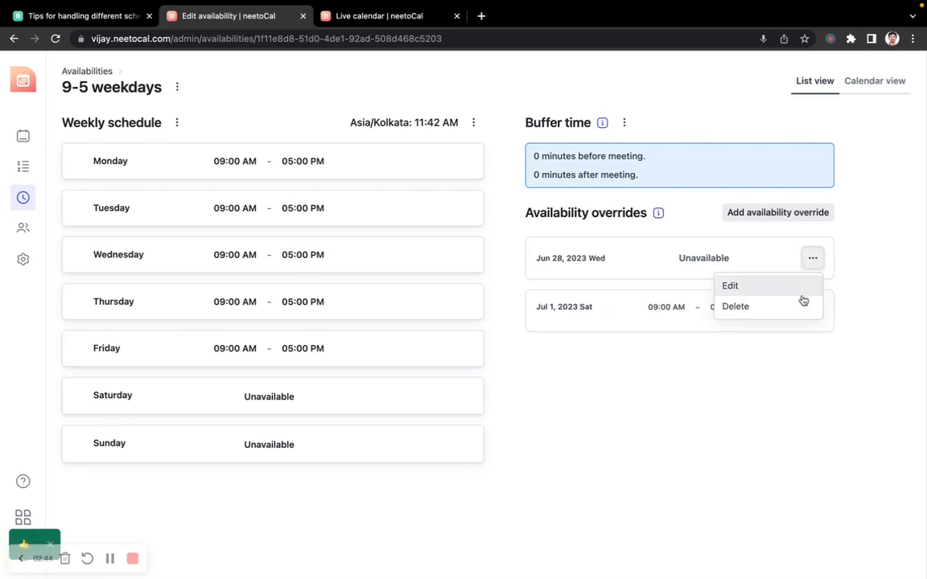
left_click(801, 306)
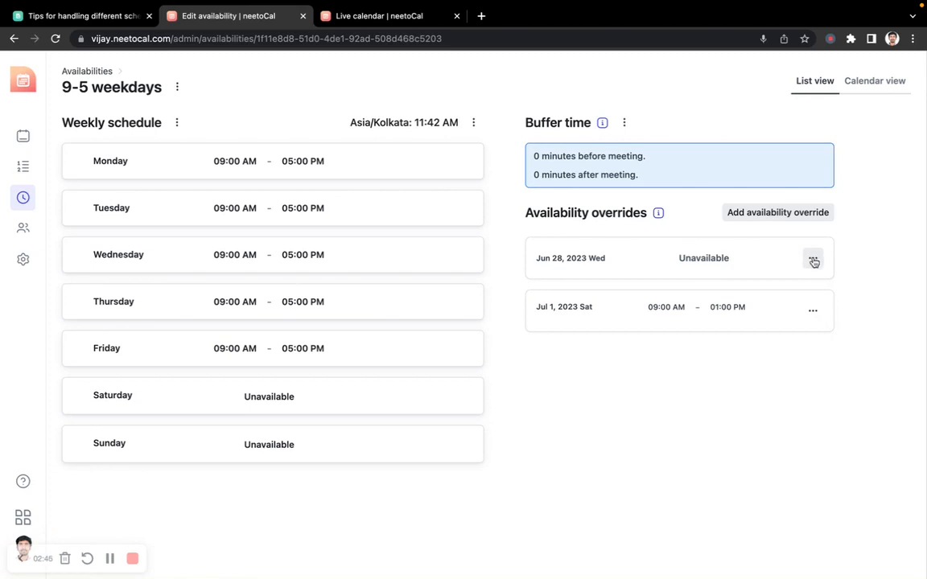
left_click(812, 259)
left_click(794, 305)
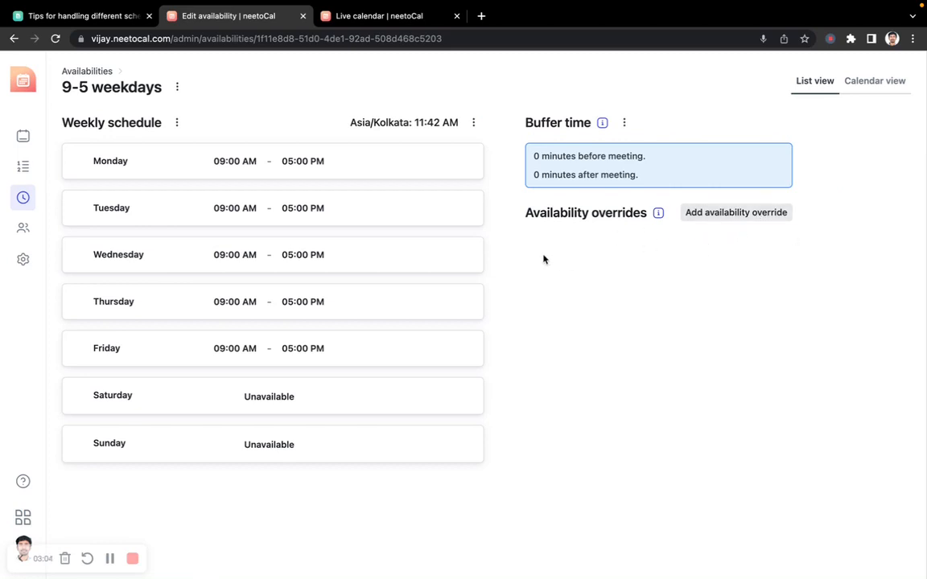
Examine the Monday to Friday hours of the 9-5 weekdays schedule and its June 2023 calendar view.
left_click_drag(218, 143, 326, 369)
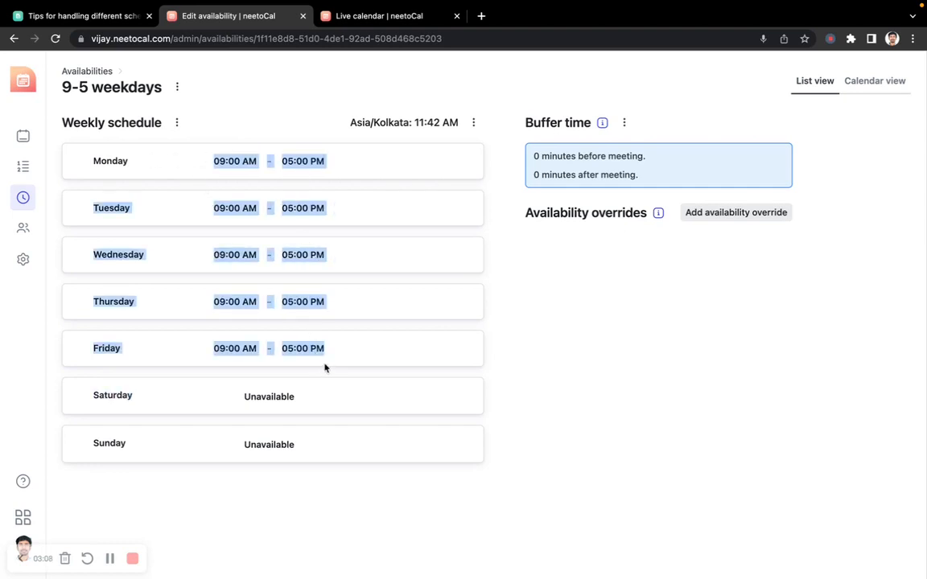
left_click(378, 347)
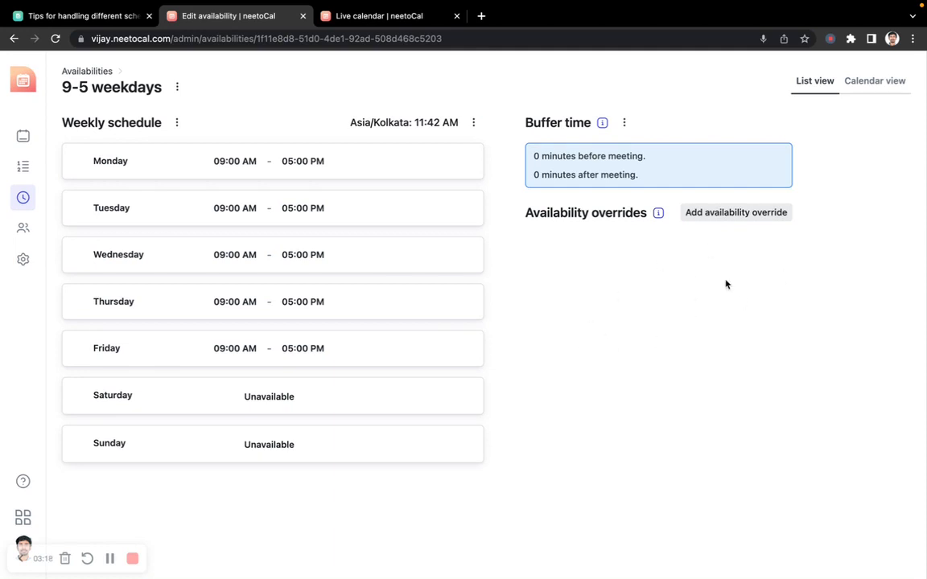
left_click(873, 94)
scroll(478, 306, "down", 5)
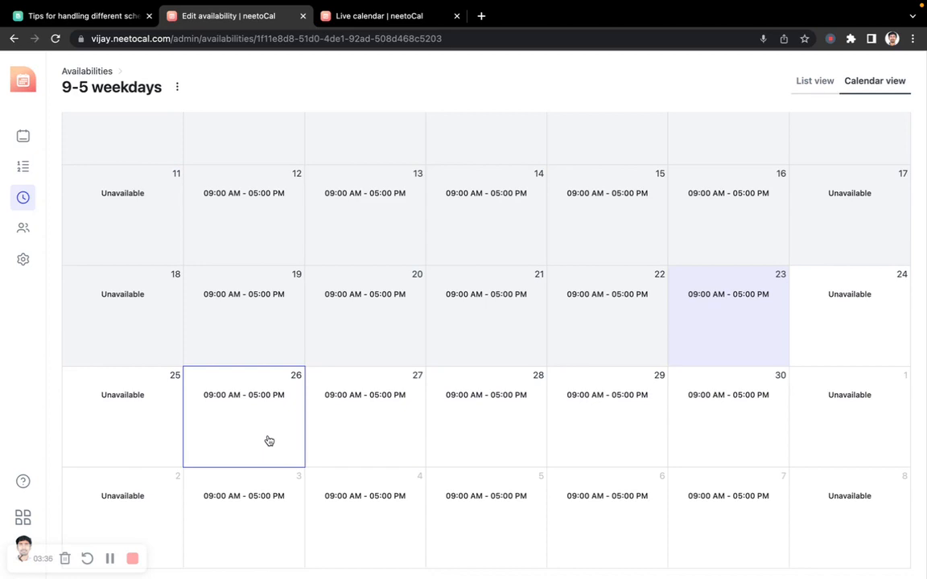
scroll(267, 439, "up", 5)
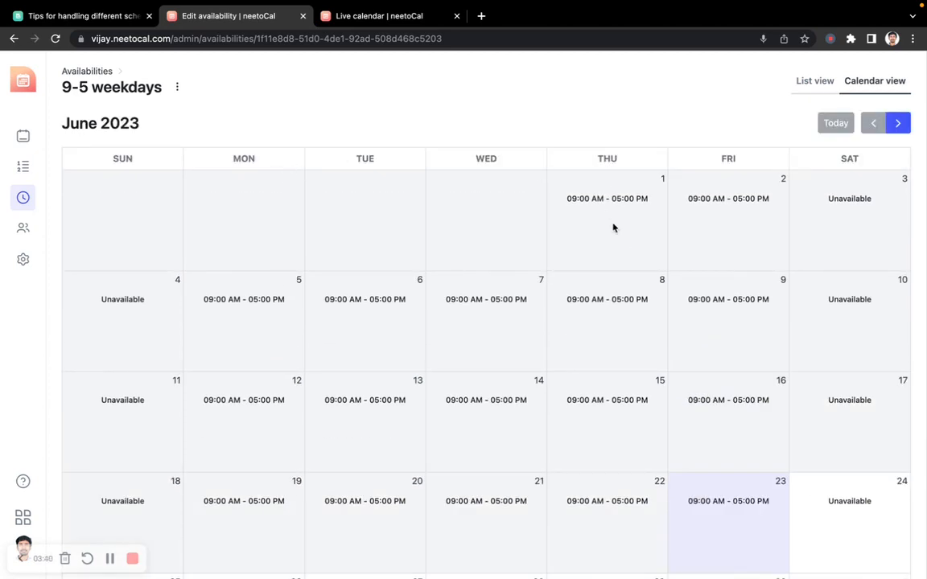
scroll(610, 222, "down", 5)
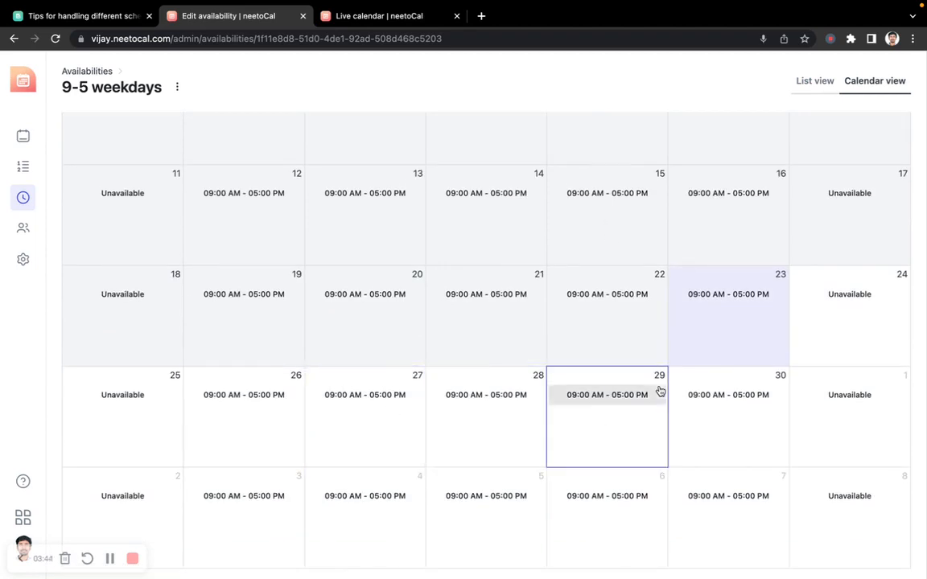
From the calendar view, add an override for just June 26 that marks the date as unavailable.
left_click(268, 450)
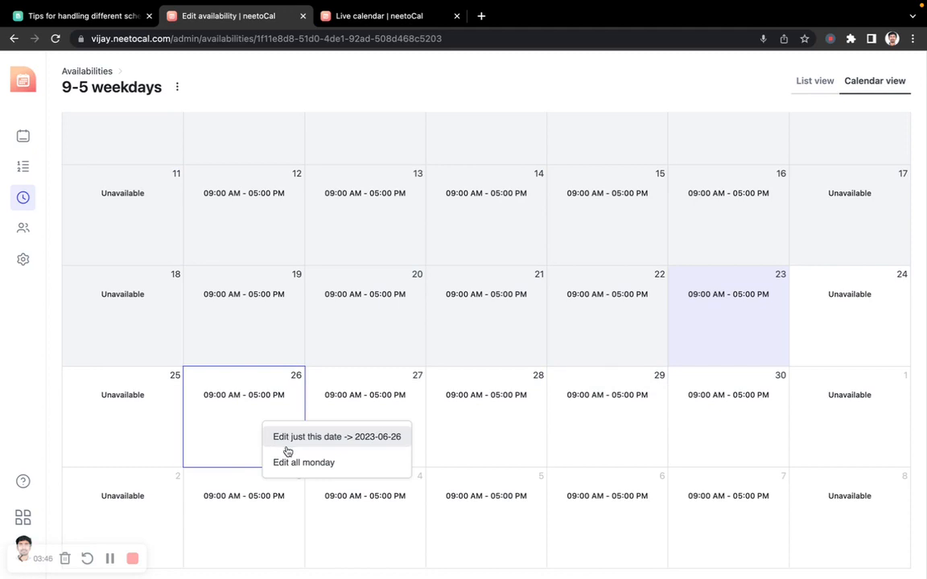
left_click(294, 439)
left_click(294, 440)
left_click(234, 439)
left_click(320, 441)
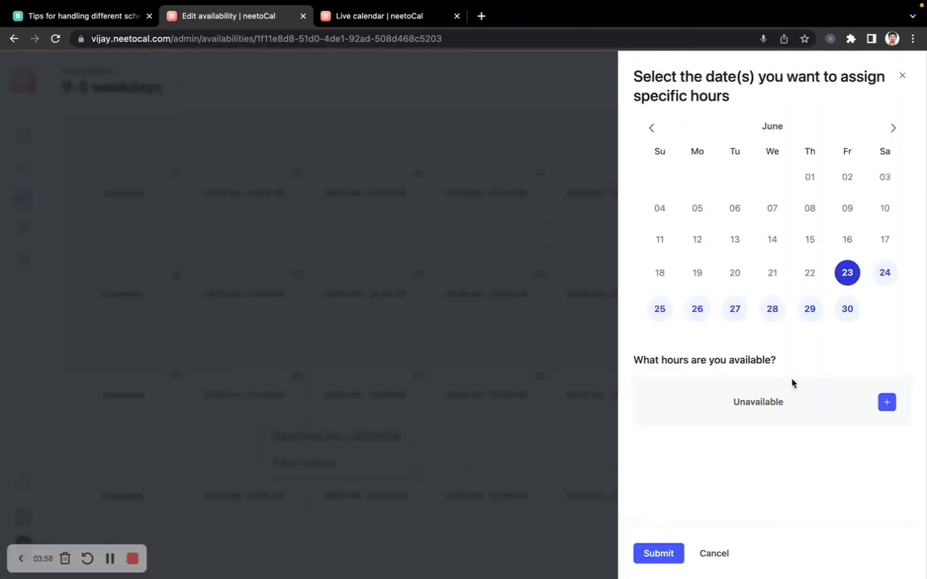
left_click(696, 311)
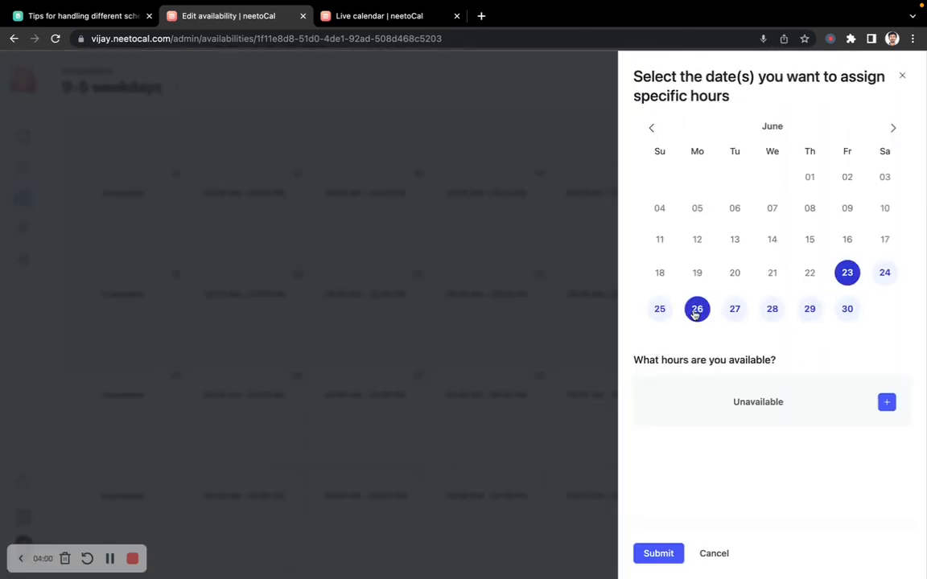
left_click(847, 274)
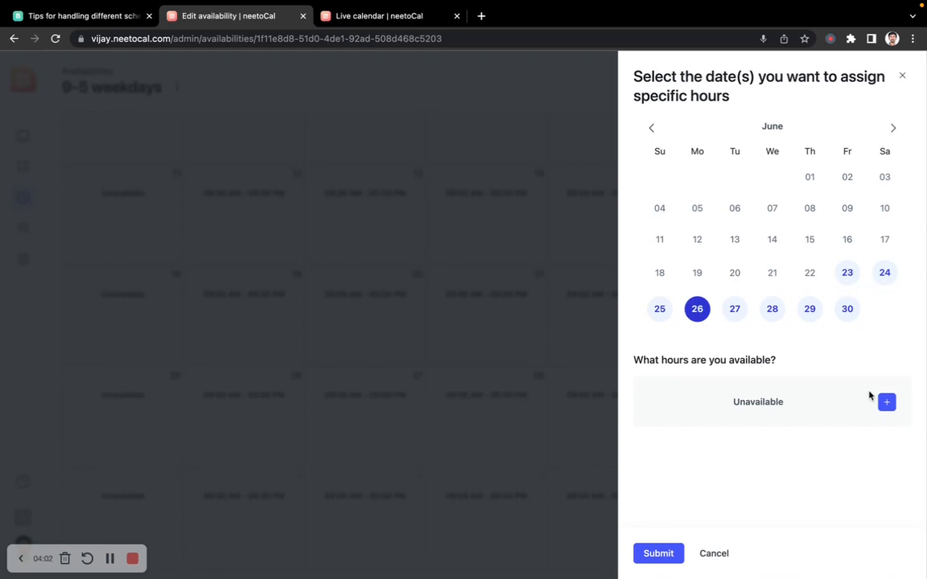
left_click(682, 552)
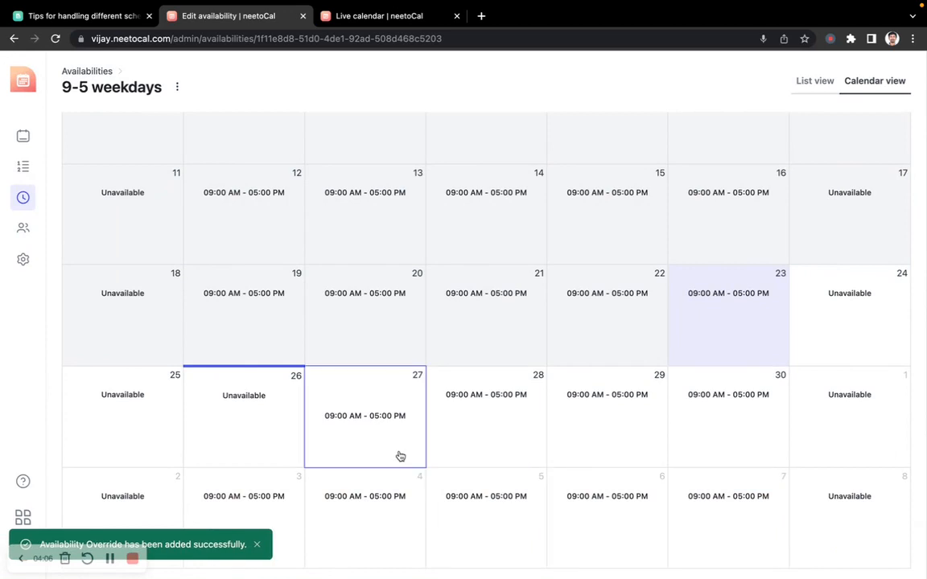
Add an override from June 27 that also covers June 28 and 29, removing the available hours so all three are unavailable.
left_click(399, 457)
left_click(416, 436)
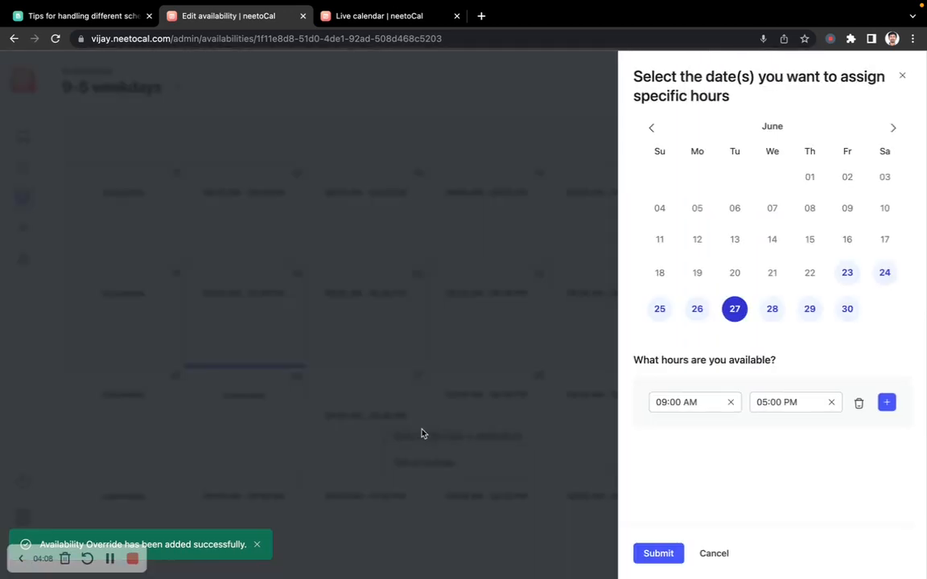
left_click(768, 314)
left_click(808, 314)
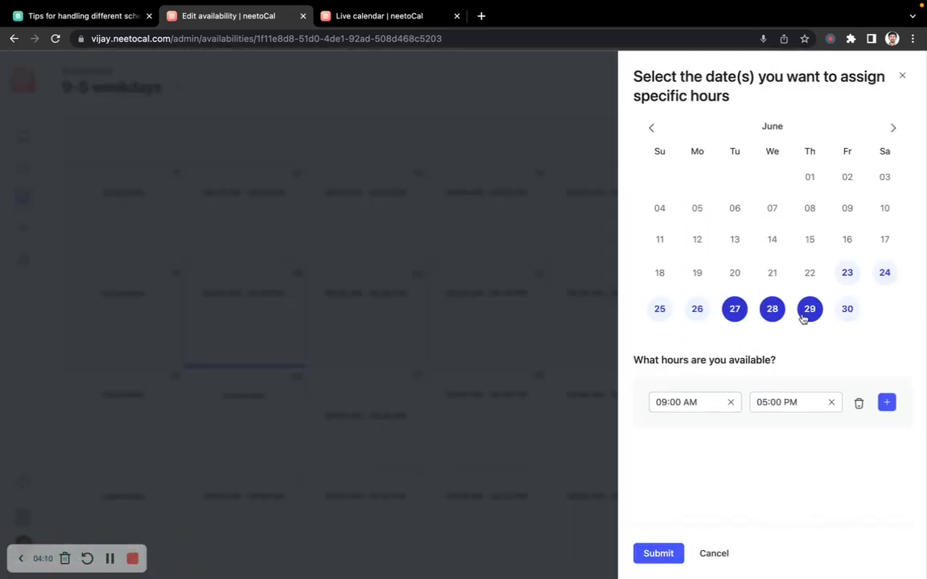
left_click(859, 403)
left_click(672, 554)
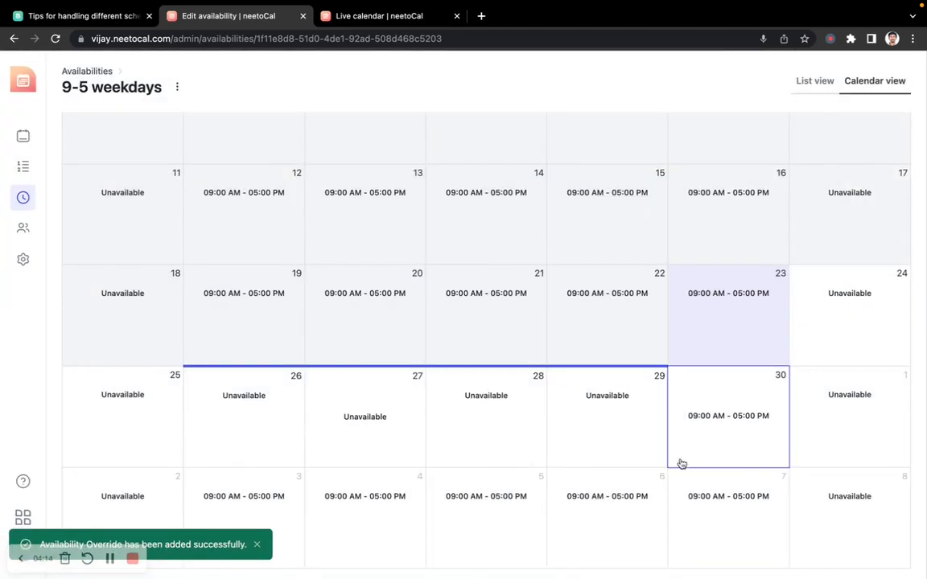
Add an override for just Friday, June 30 with available hours from 09:00 AM to 02:00 PM.
scroll(711, 447, "up", 3)
scroll(711, 447, "down", 2)
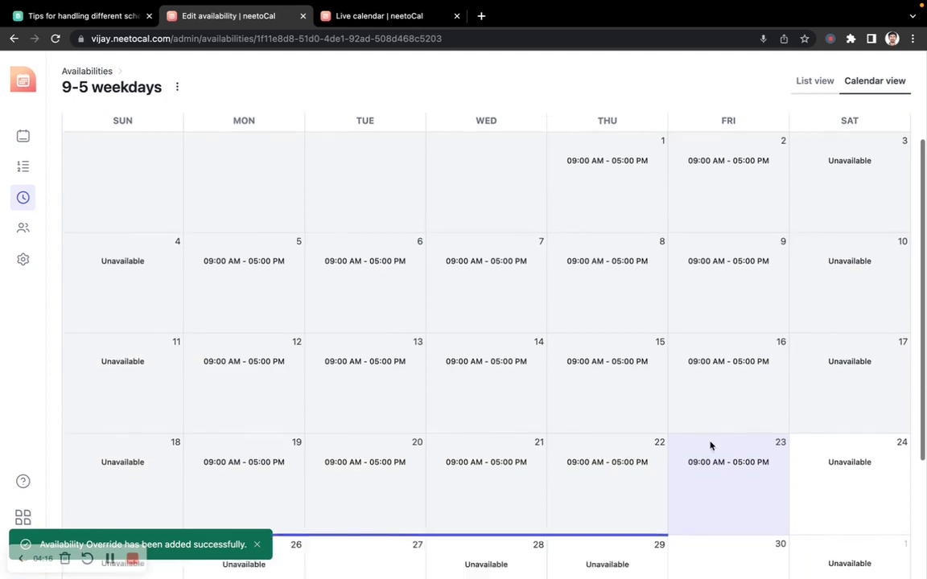
left_click(702, 506)
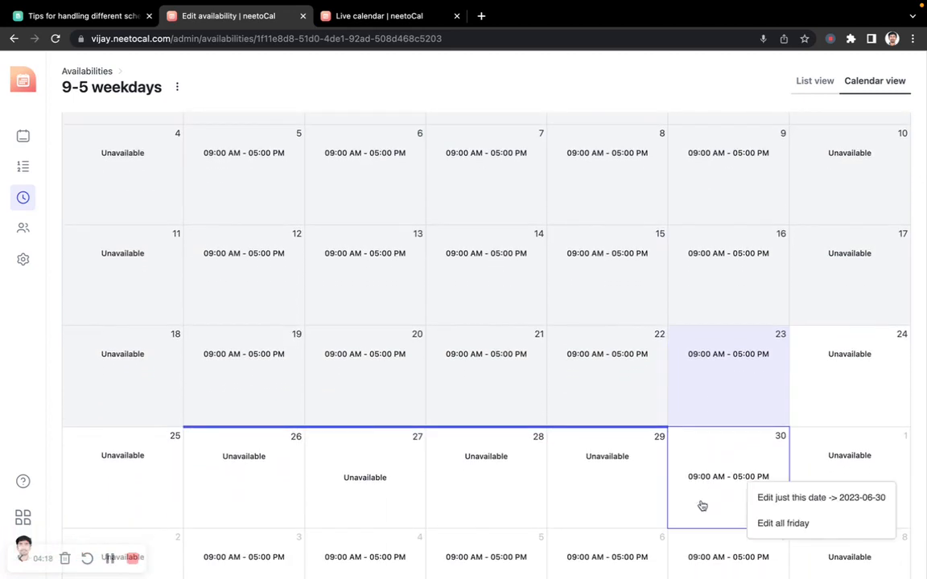
left_click(786, 492)
left_click(807, 410)
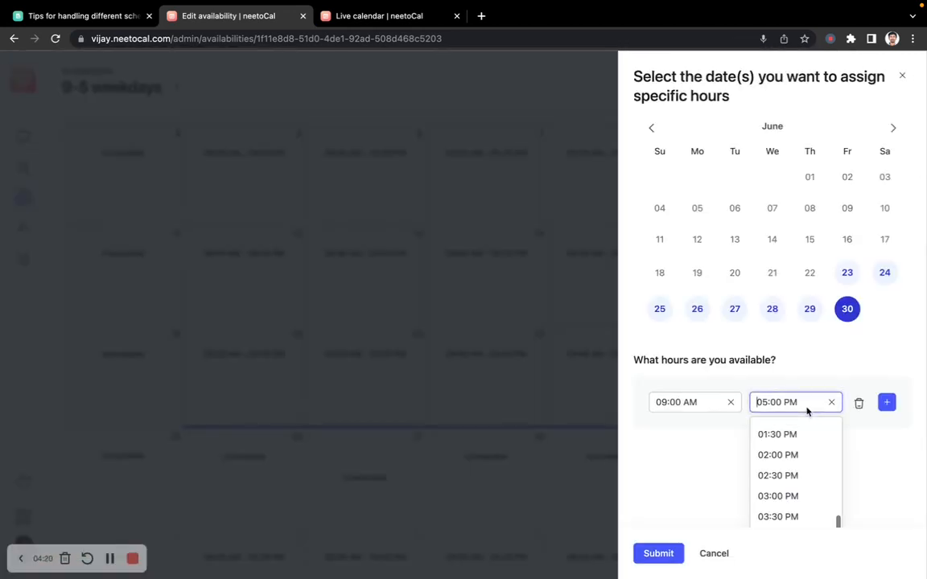
type("1")
key("BackSpace")
type("2pm")
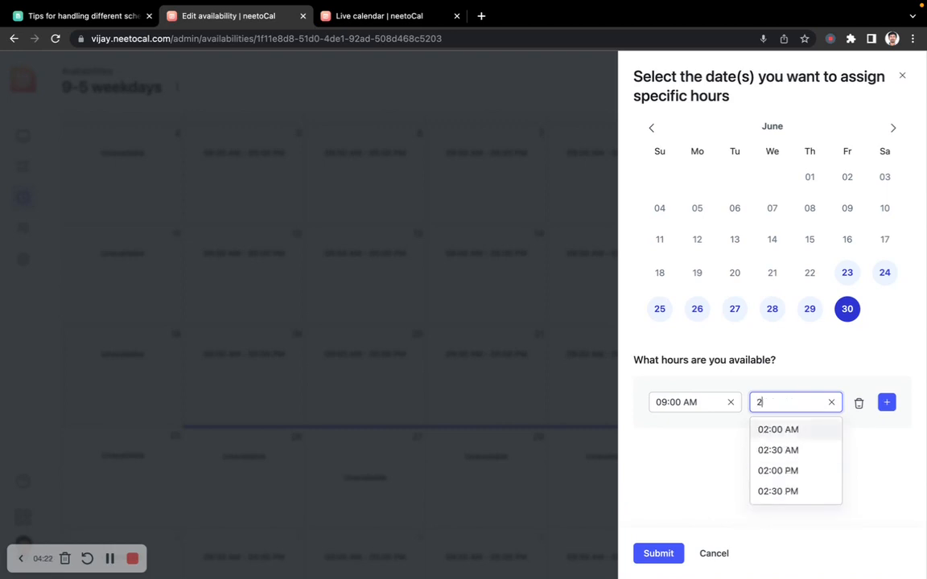
key("Return")
left_click(670, 553)
scroll(564, 447, "down", 1)
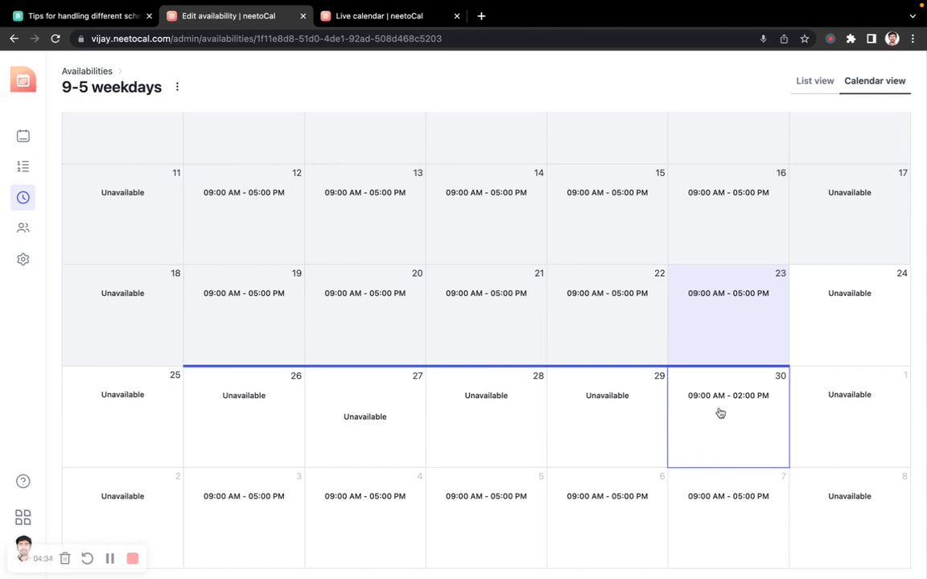
Reload the Instant meet booking page and check the bookable June 2023 dates and the June 30 time slots.
left_click(406, 18)
left_click(56, 38)
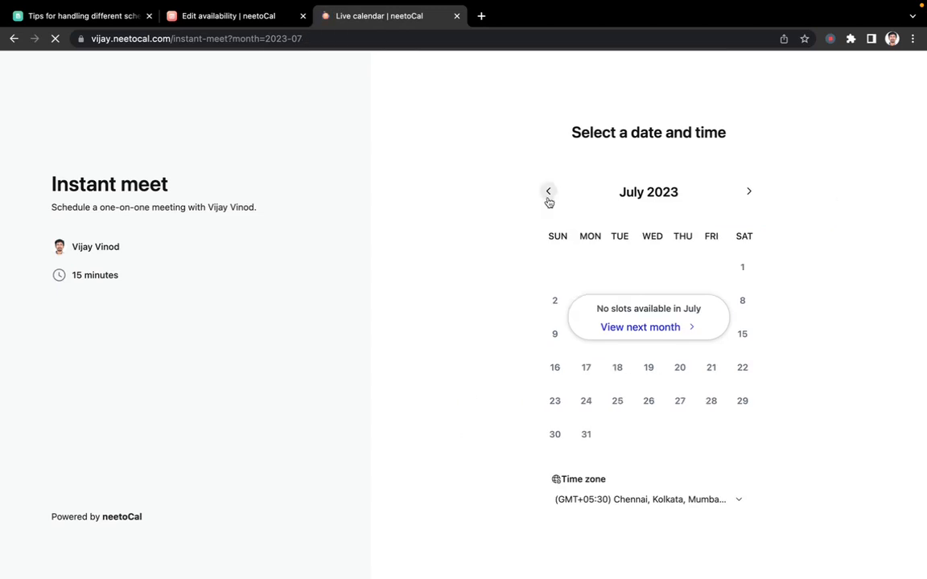
left_click(548, 192)
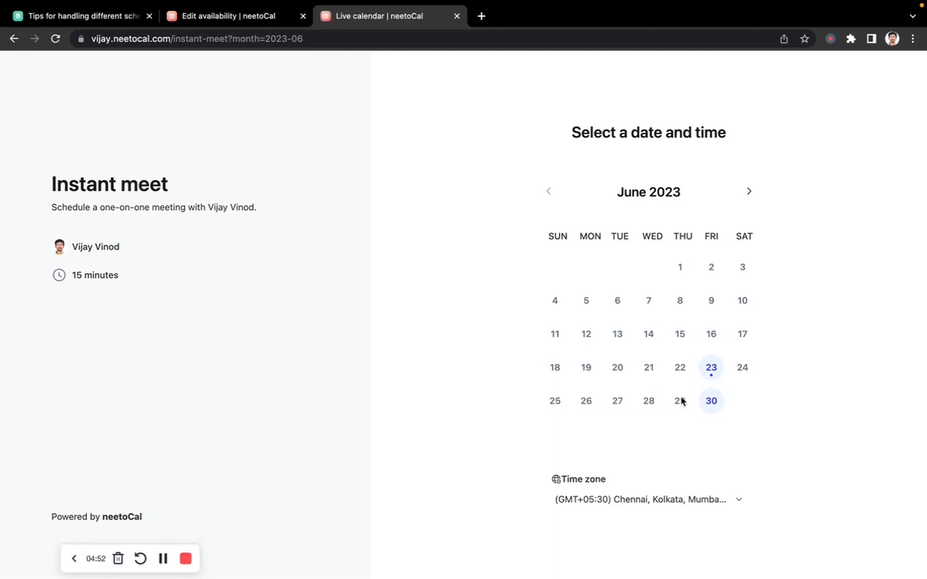
left_click(708, 402)
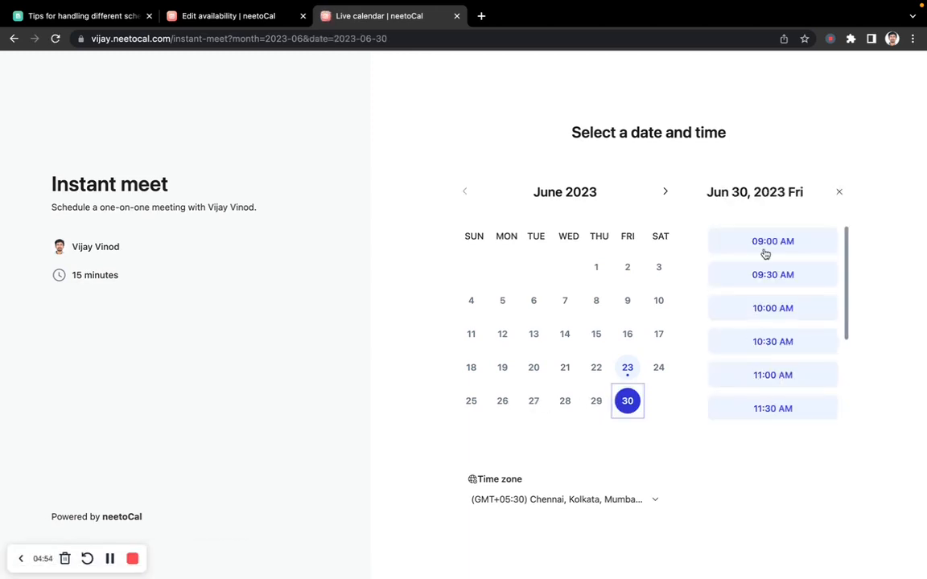
scroll(765, 247, "down", 3)
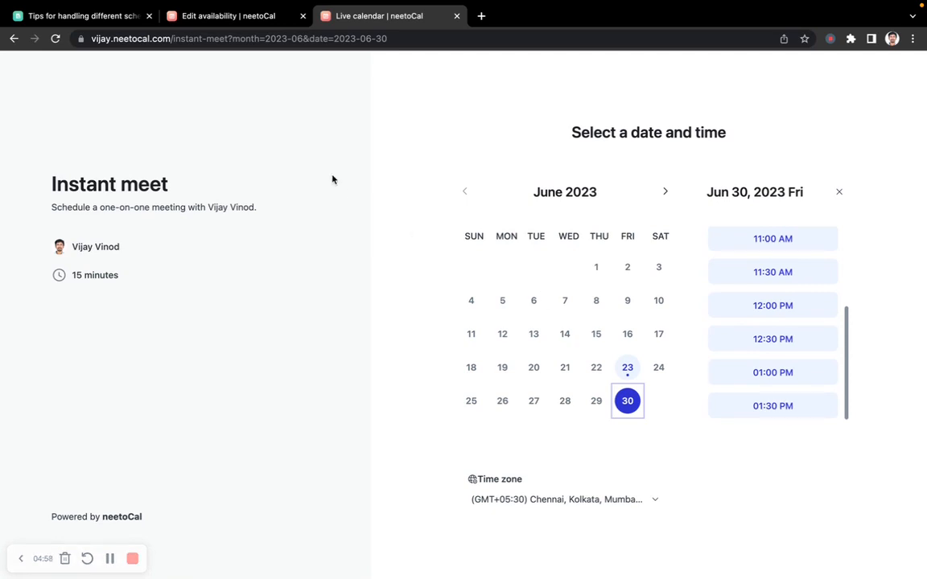
Return to the list view of the 9-5 weekdays schedule and delete all availability overrides from June 26 to June 30.
left_click(279, 20)
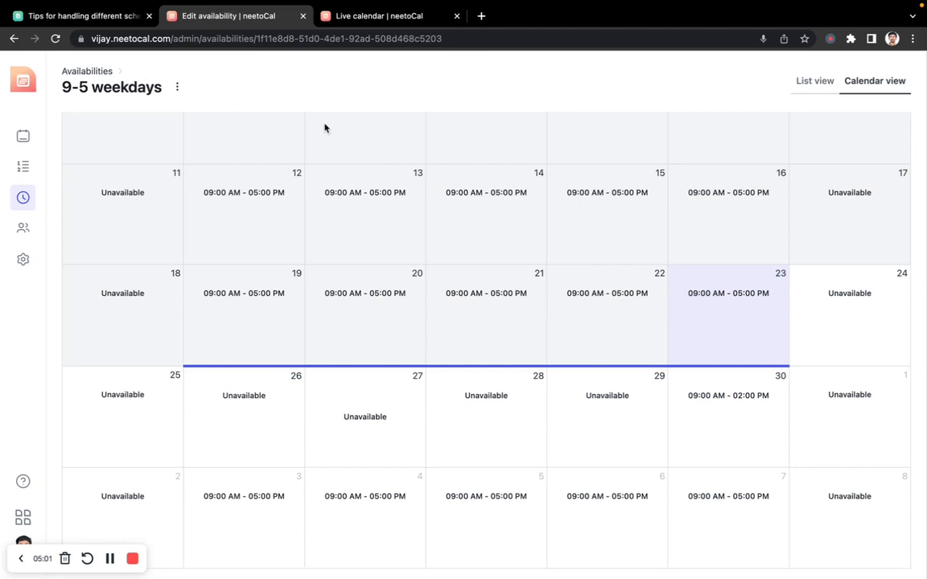
left_click(818, 83)
left_click(812, 262)
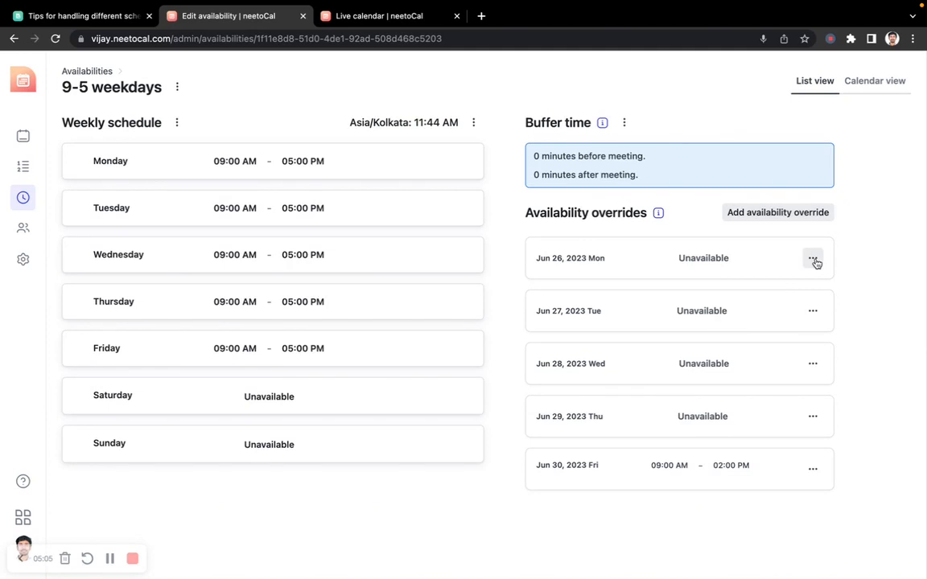
left_click(812, 259)
left_click(805, 310)
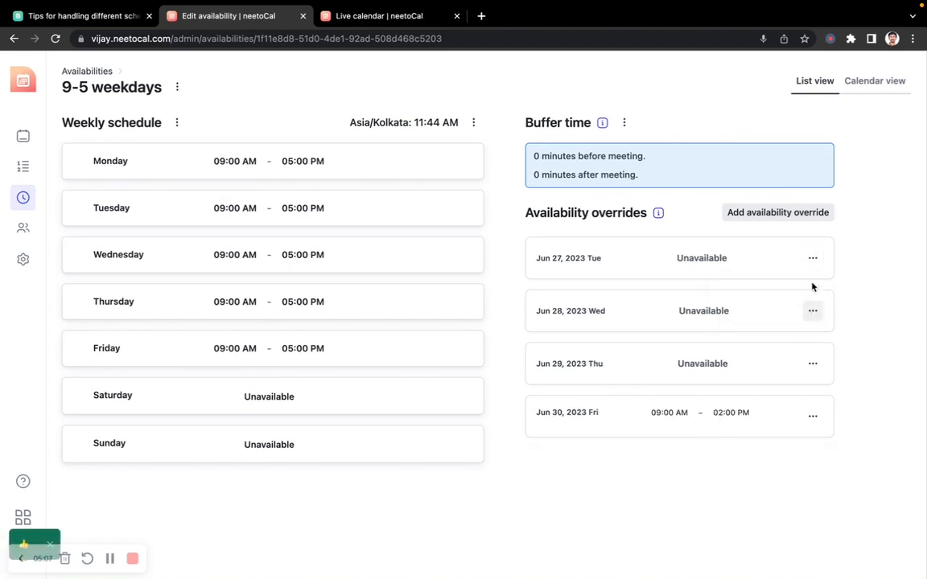
left_click(812, 259)
left_click(809, 308)
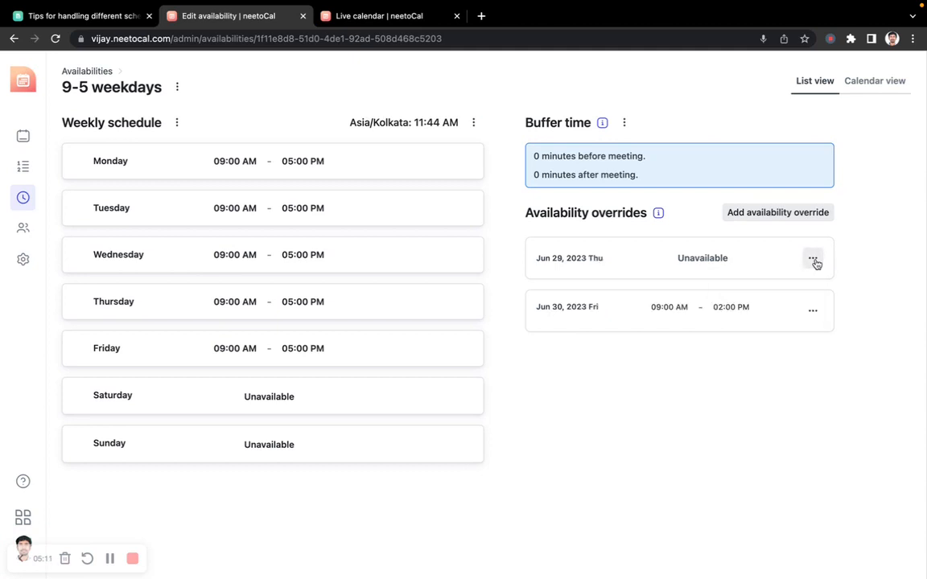
left_click(812, 259)
left_click(803, 310)
left_click(813, 260)
left_click(793, 307)
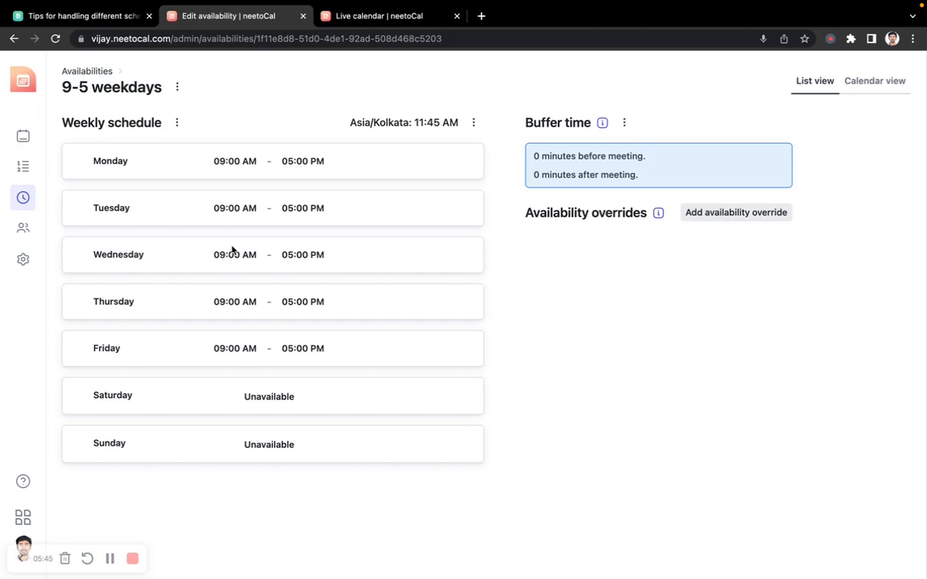
Edit the weekly schedule of 9-5 weekdays and make Monday, Tuesday, Wednesday and Thursday unavailable.
left_click(177, 122)
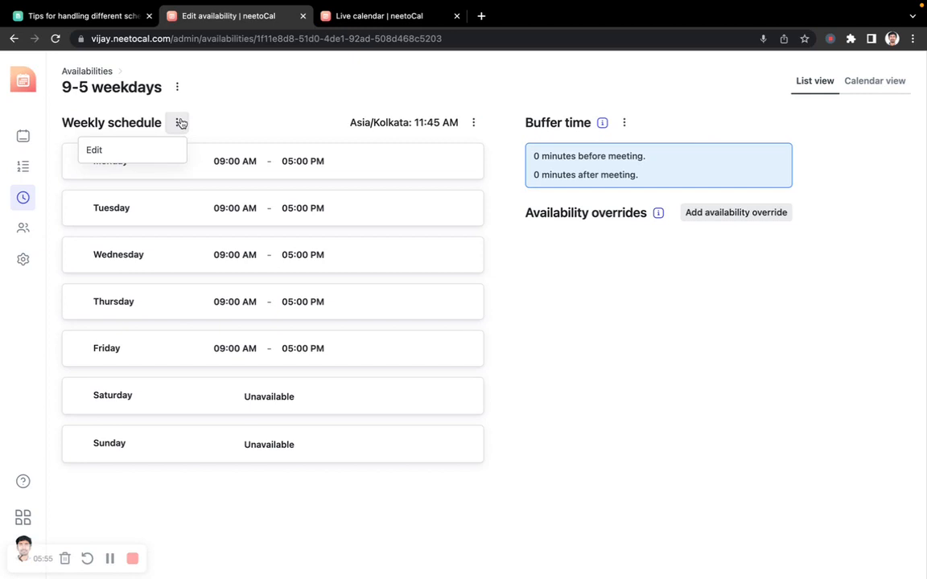
left_click(171, 149)
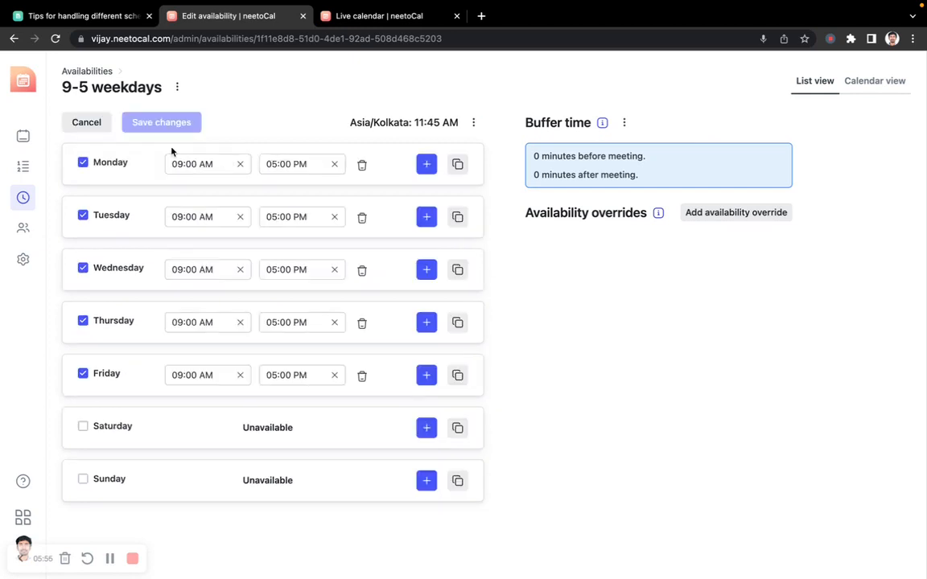
left_click(83, 163)
left_click(82, 215)
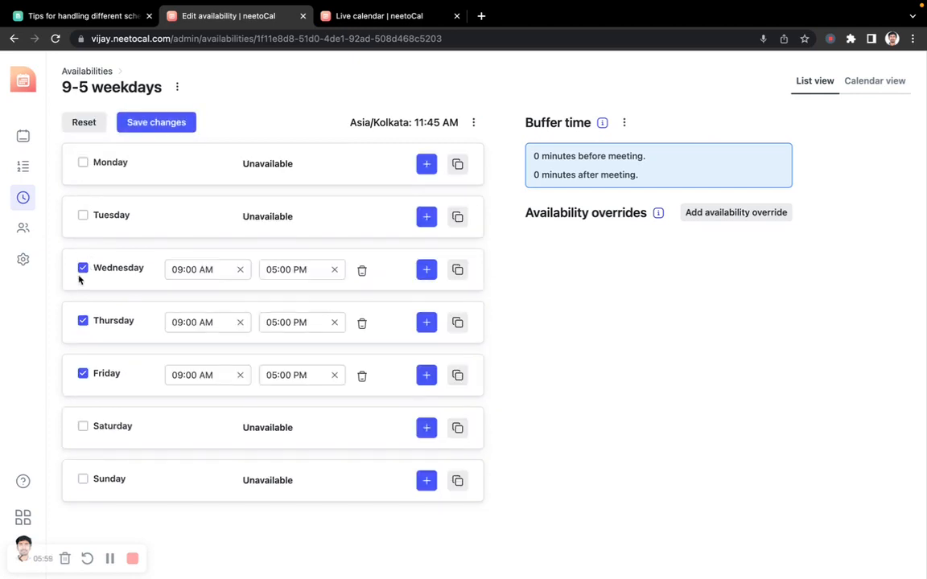
left_click(83, 268)
left_click(82, 321)
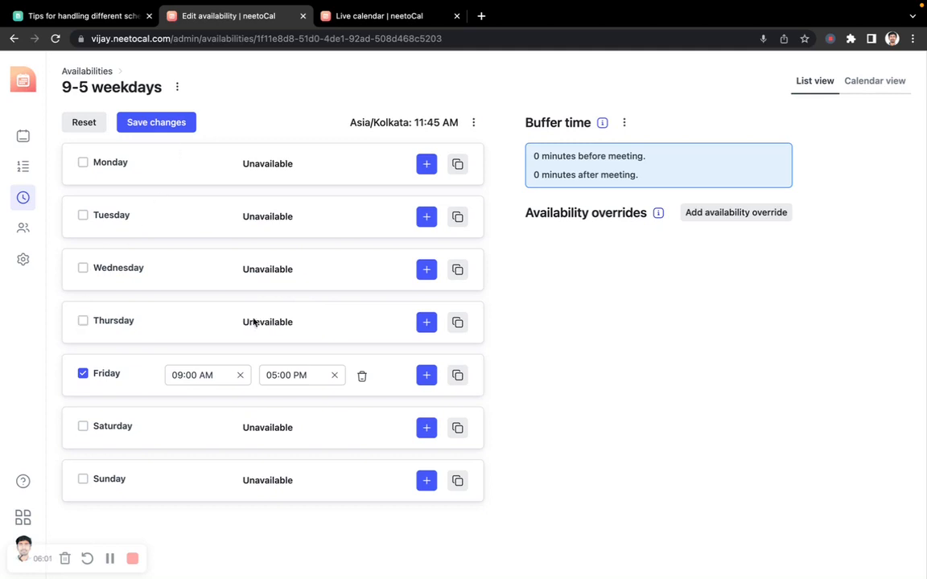
Set Friday's end time to 02:00 PM and save the weekly schedule changes.
left_click(296, 378)
type("2pm")
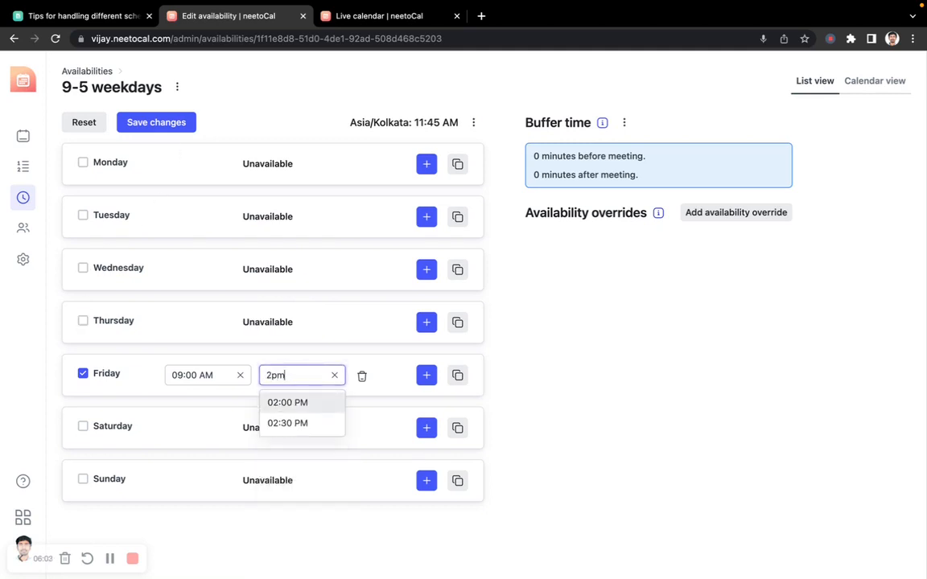
left_click(309, 403)
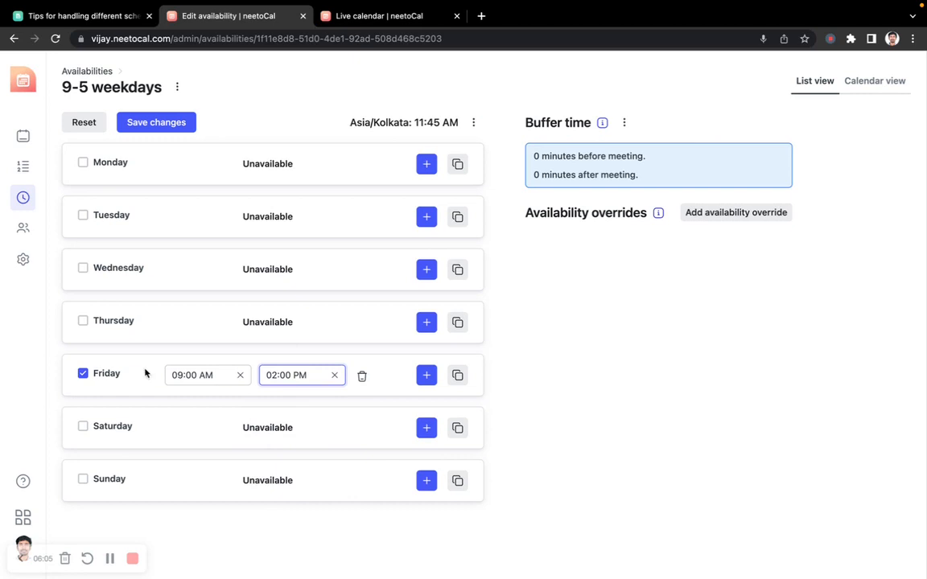
left_click(172, 126)
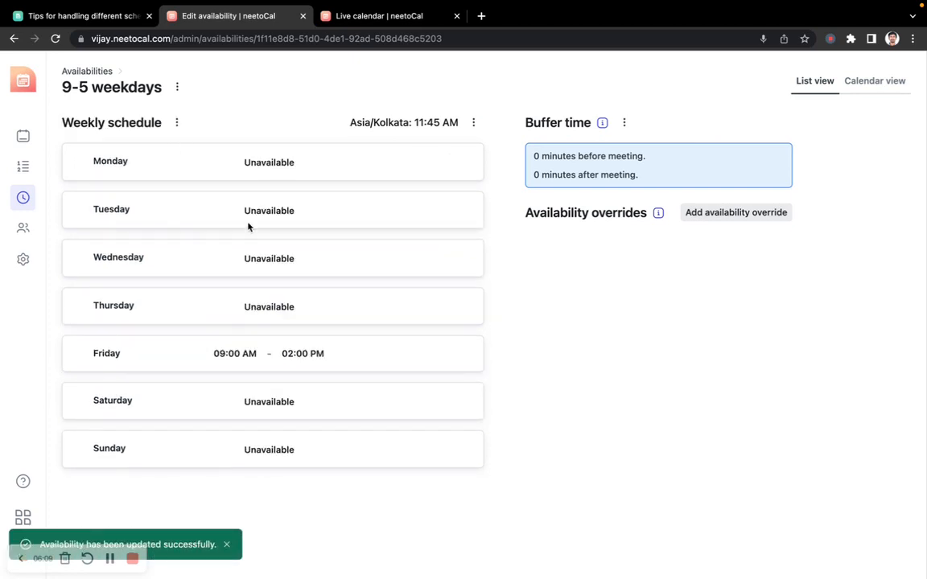
Reload the Instant meet booking page and check the bookable June 2023 dates and the full list of June 30 time slots.
left_click(382, 16)
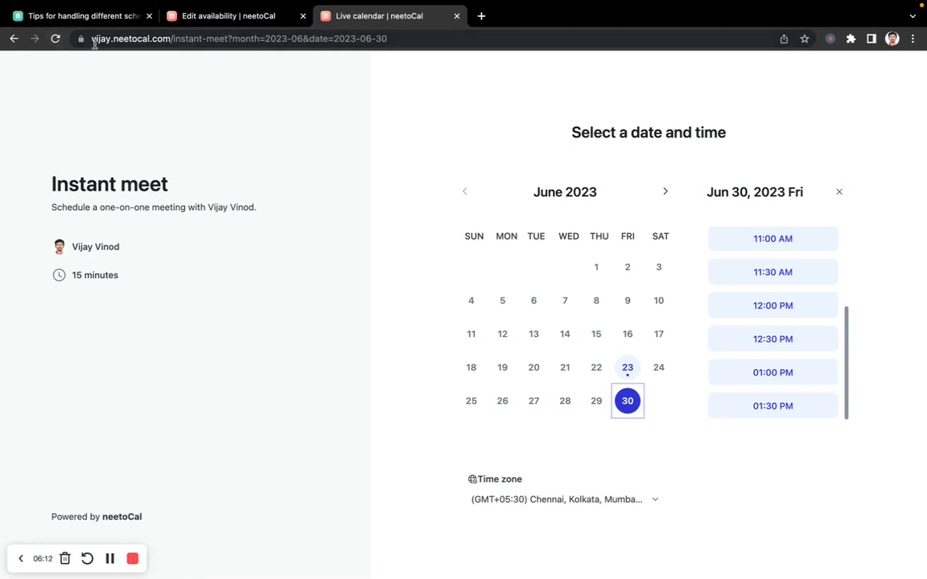
left_click(51, 40)
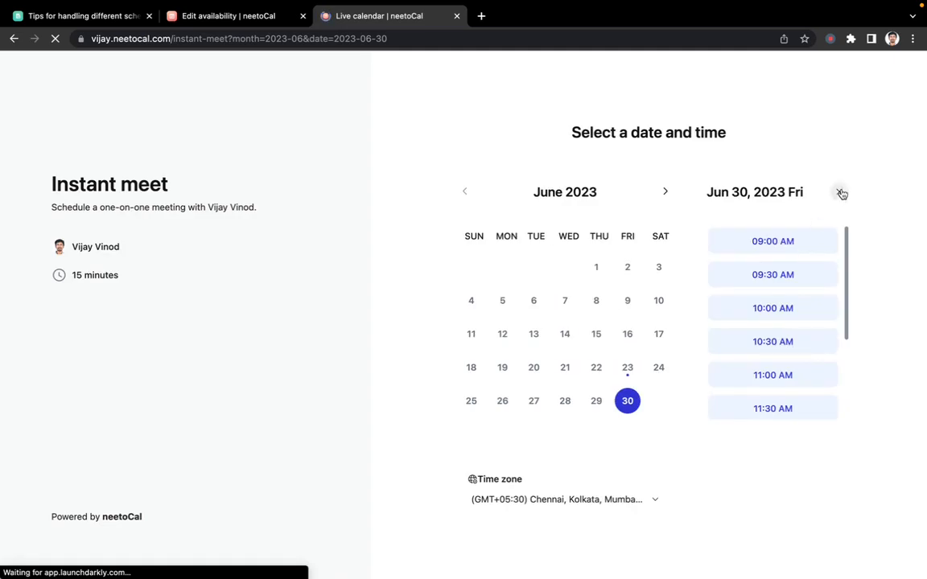
left_click(838, 191)
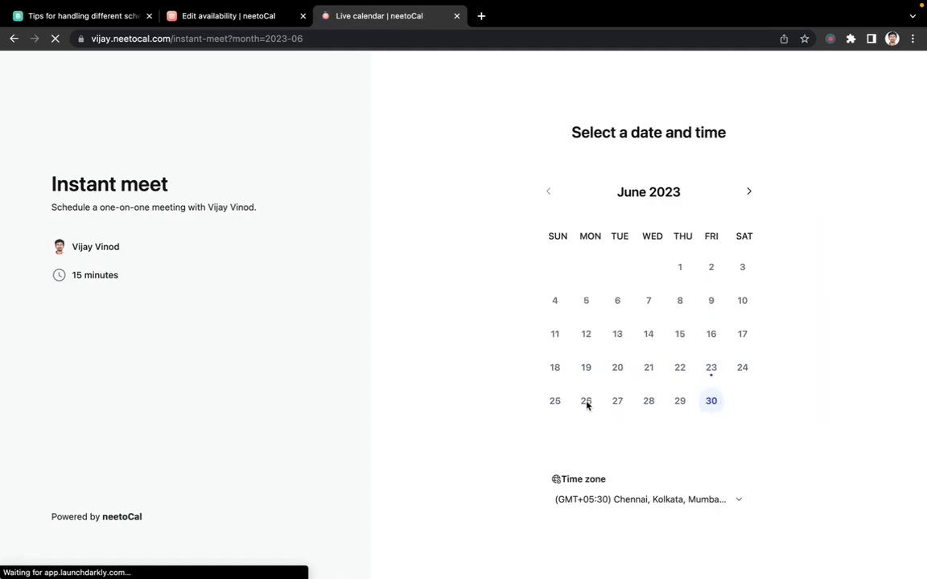
left_click(711, 400)
scroll(739, 329, "down", 3)
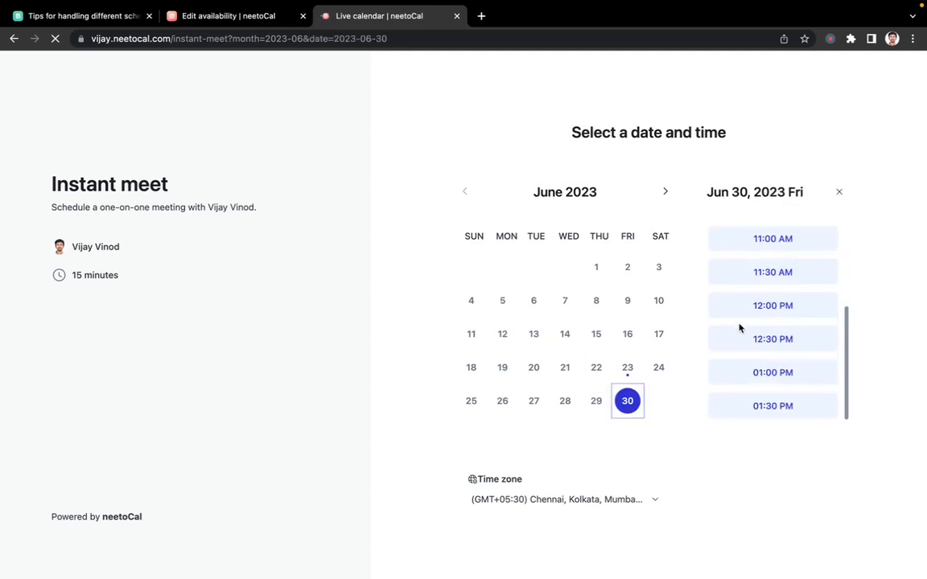
scroll(739, 328, "up", 3)
scroll(754, 350, "down", 3)
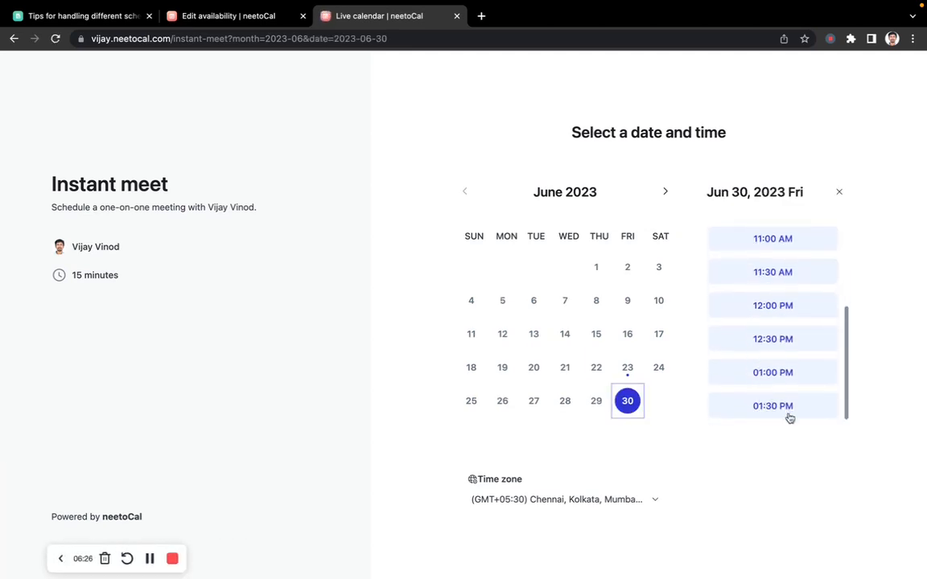
Return to the 9-5 weekdays schedule and make Monday available again from 09:00 AM to 05:00 PM as a single period.
left_click(245, 18)
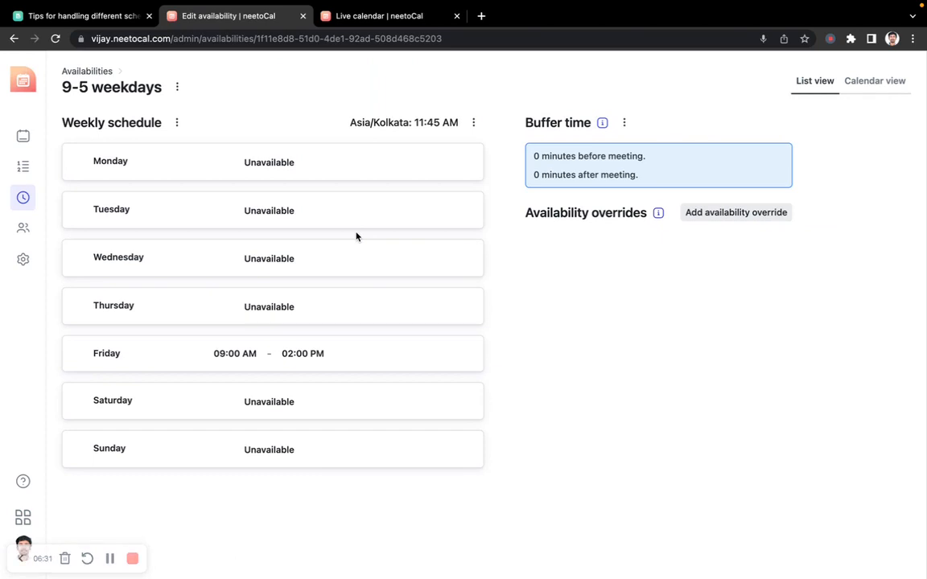
left_click(176, 123)
left_click(165, 152)
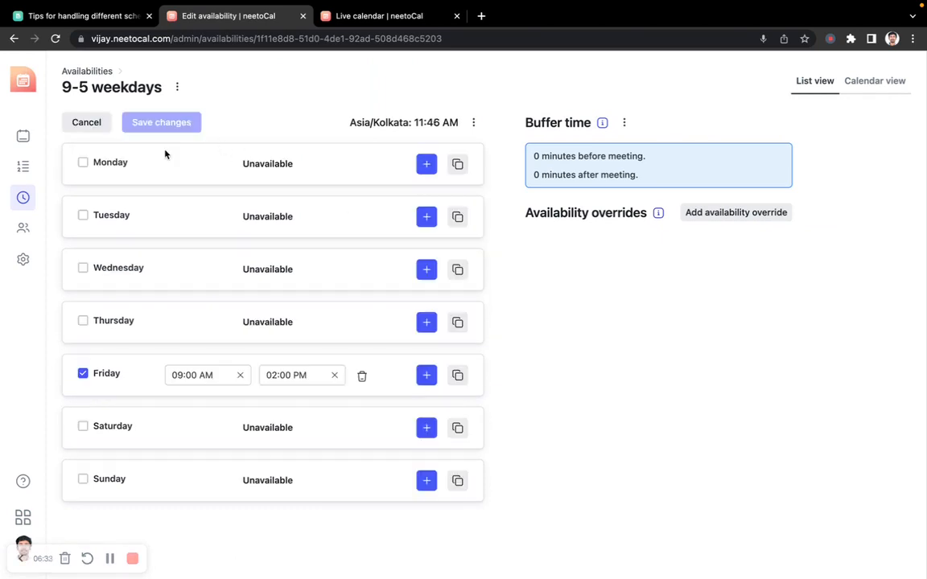
left_click(83, 163)
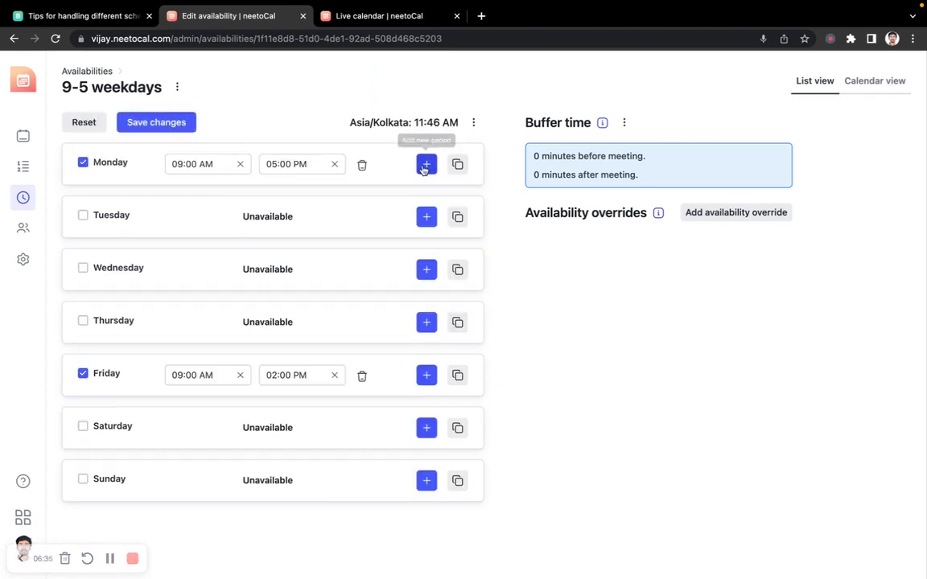
left_click(425, 164)
left_click(362, 195)
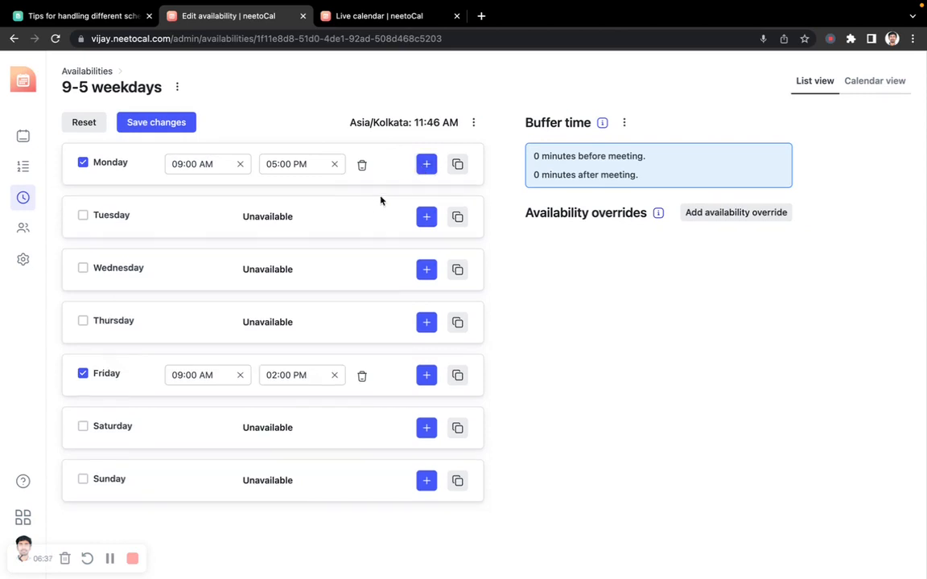
Copy Monday's hours to Tuesday, Wednesday, Thursday and Friday, and save the weekly schedule.
left_click(456, 164)
left_click(490, 186)
left_click(491, 205)
left_click(491, 222)
left_click(492, 241)
left_click(506, 298)
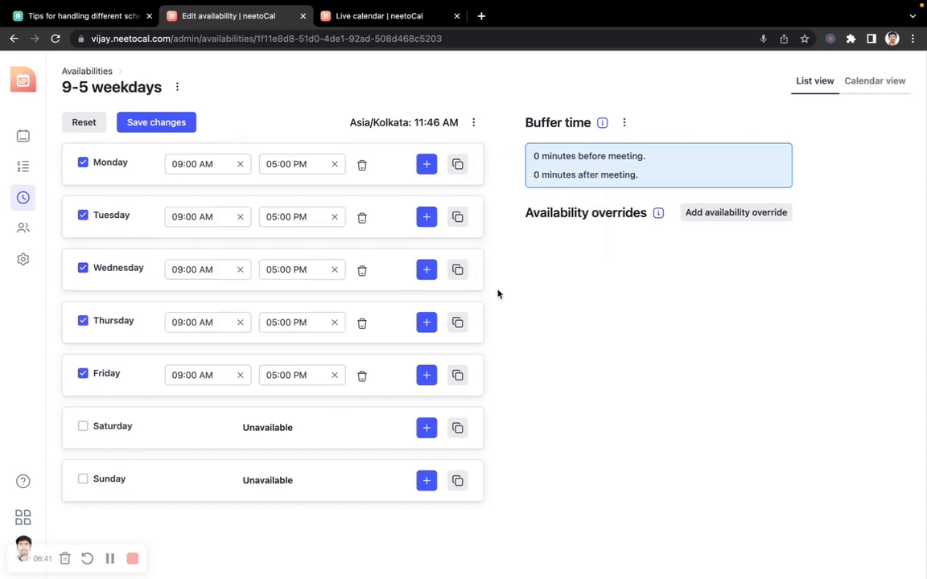
left_click(190, 120)
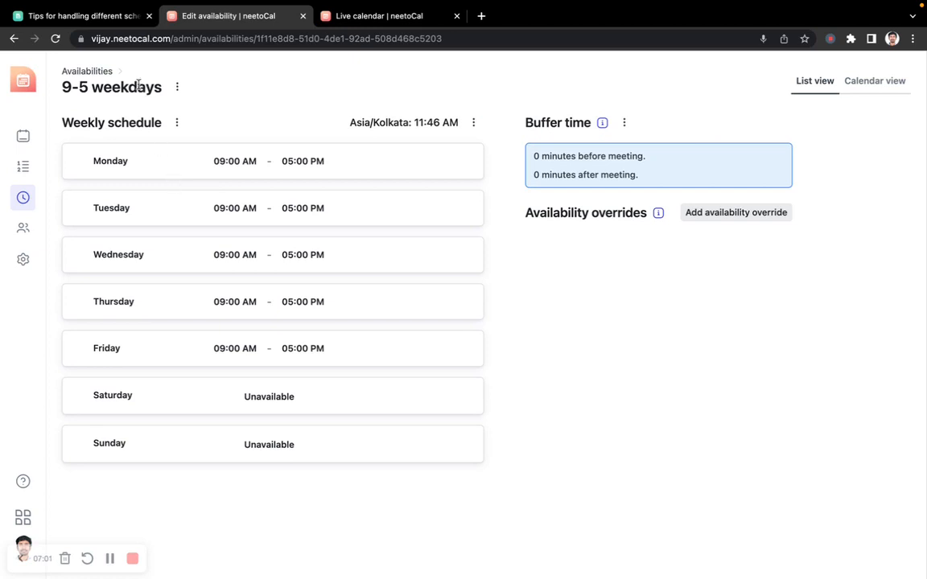
Add a new availability named Vacation from the availabilities list.
left_click(99, 77)
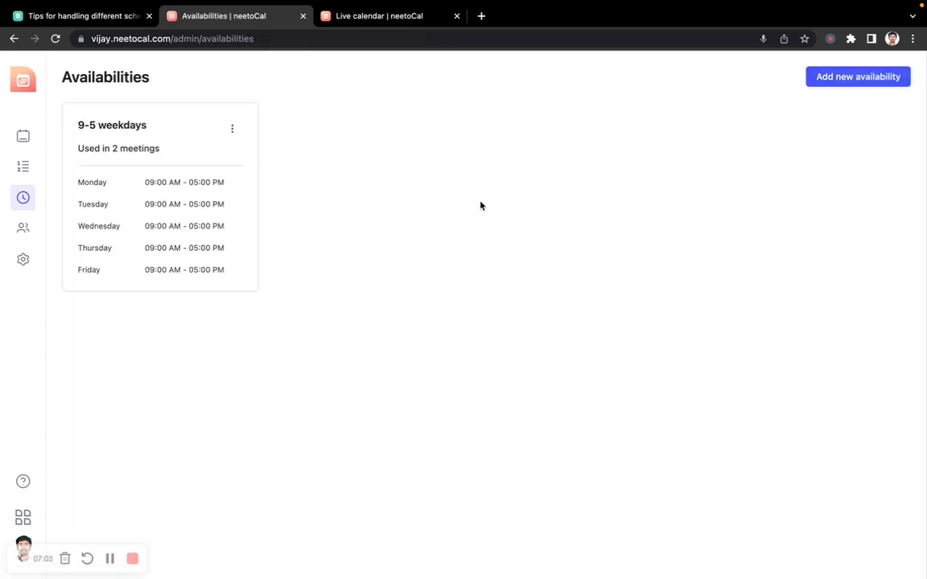
left_click(868, 84)
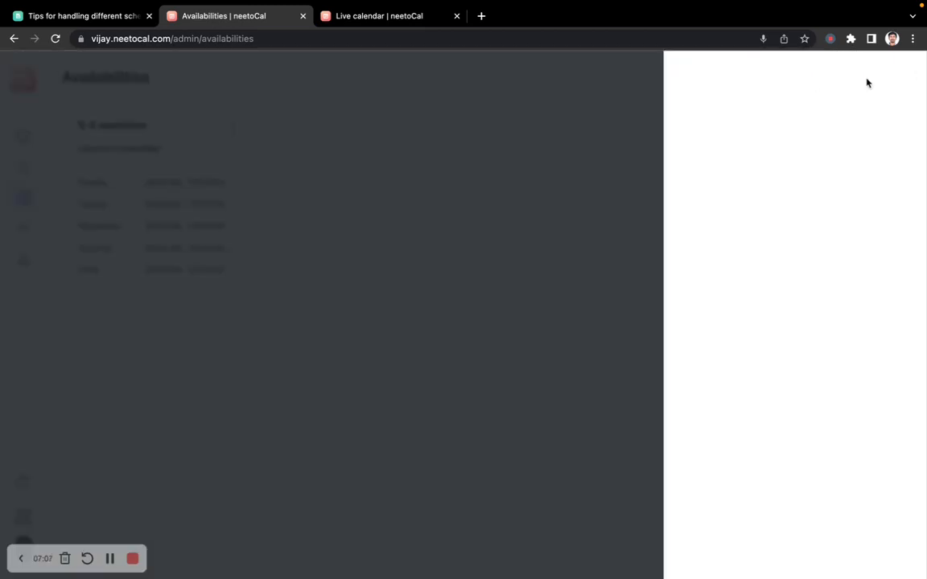
type("Vacation")
key("Return")
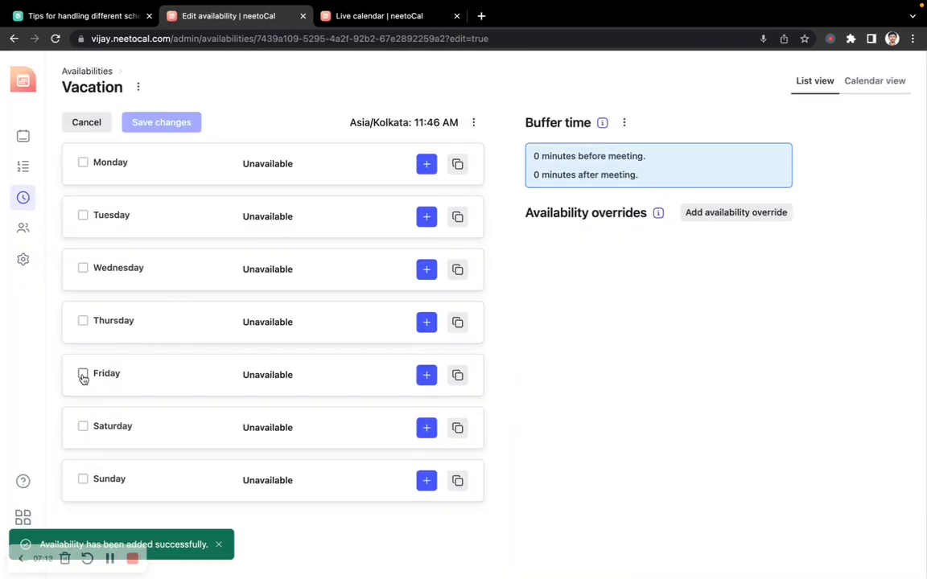
Make only Friday available from 09:00 AM to 02:00 PM in the Vacation schedule, save it and return to the availabilities list.
left_click(82, 376)
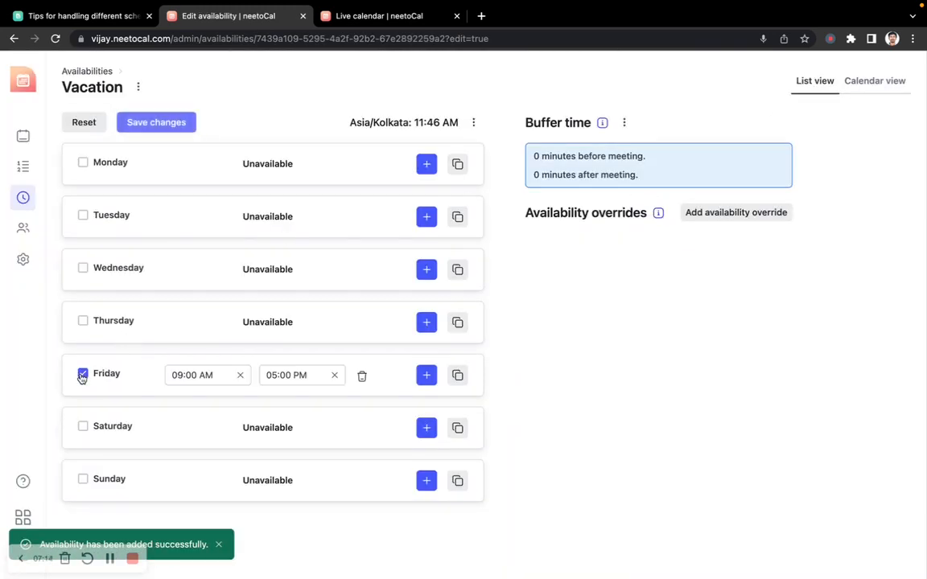
left_click(304, 379)
type("2pm")
key("Return")
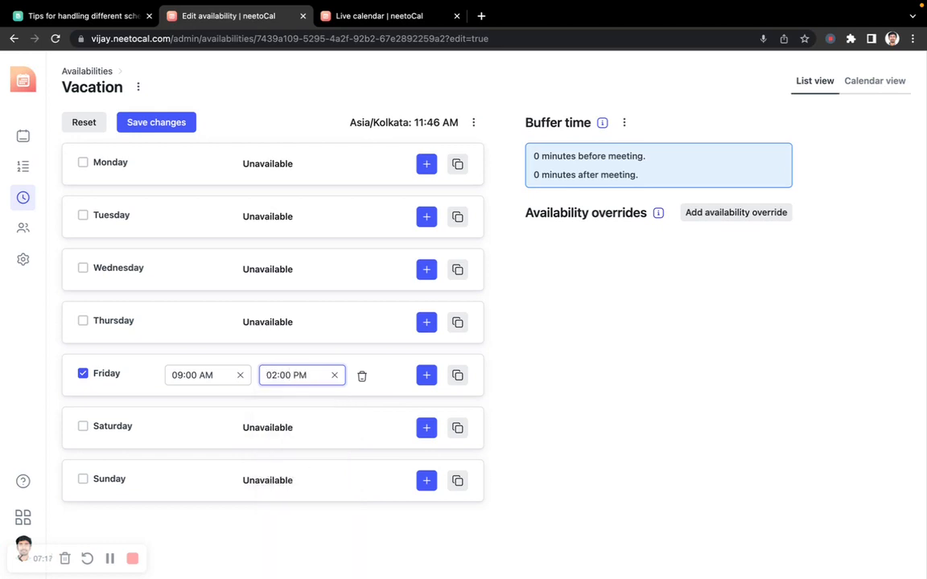
left_click(186, 128)
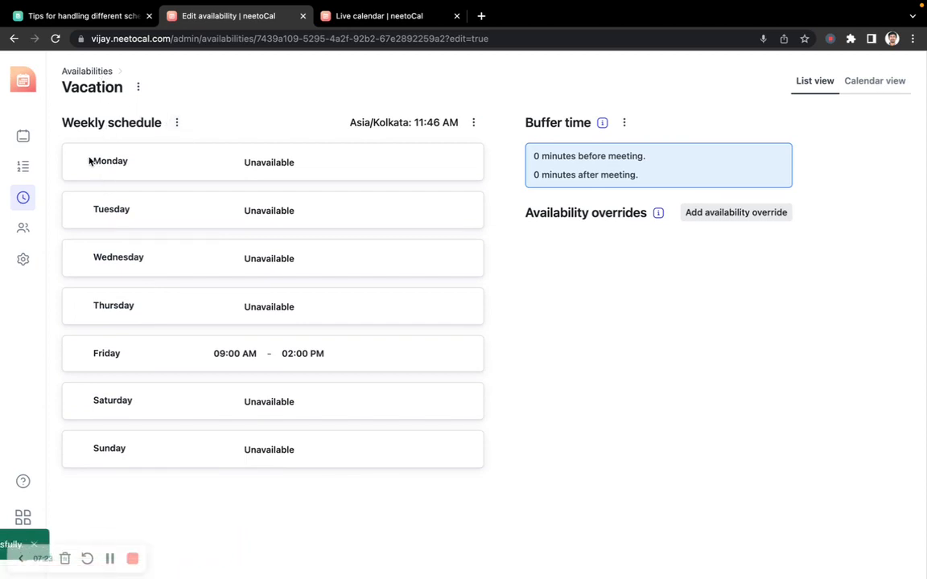
left_click_drag(89, 159, 325, 310)
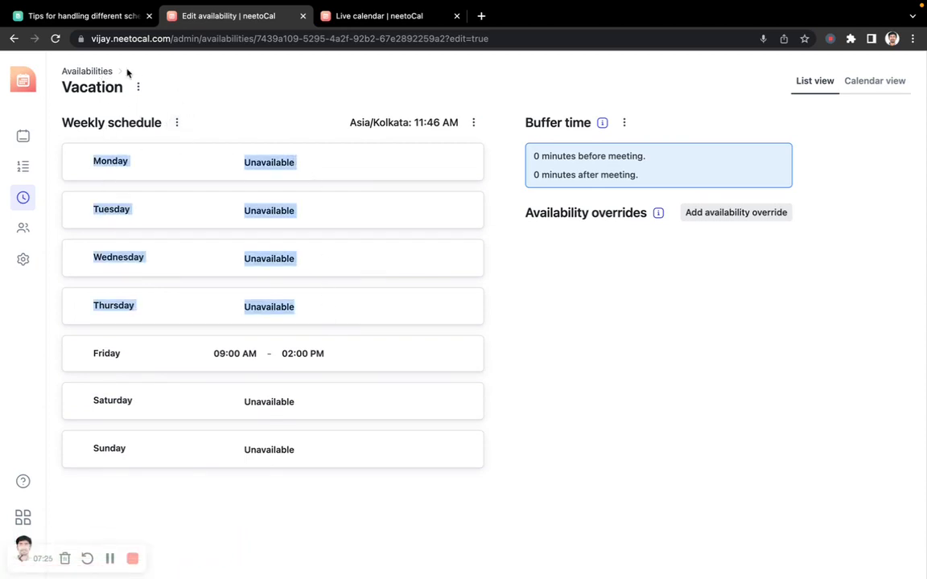
left_click(95, 72)
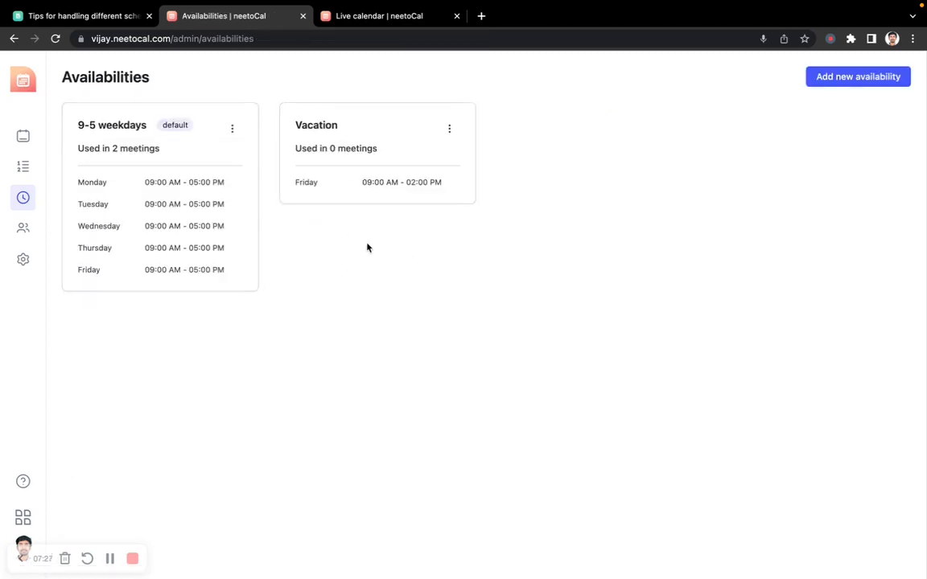
left_click(18, 138)
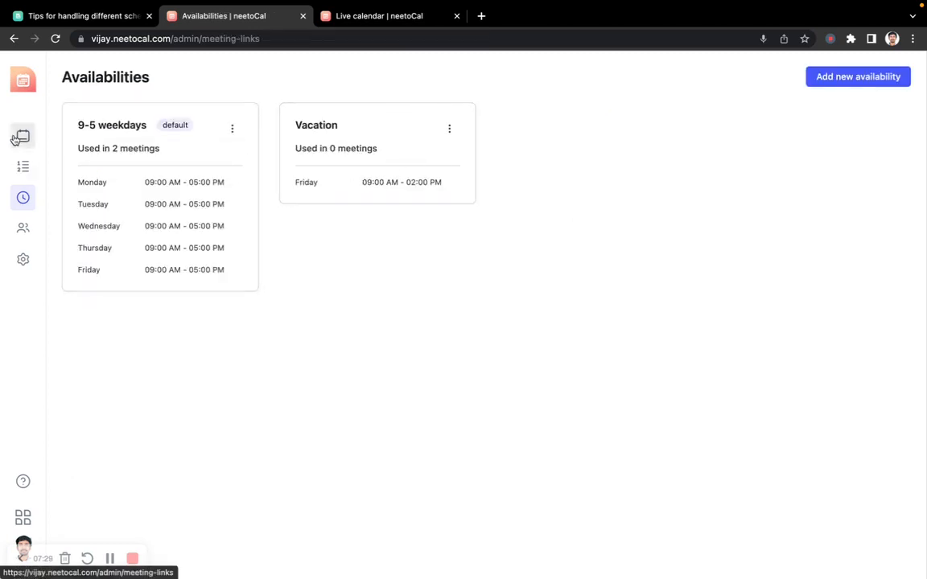
left_click(22, 197)
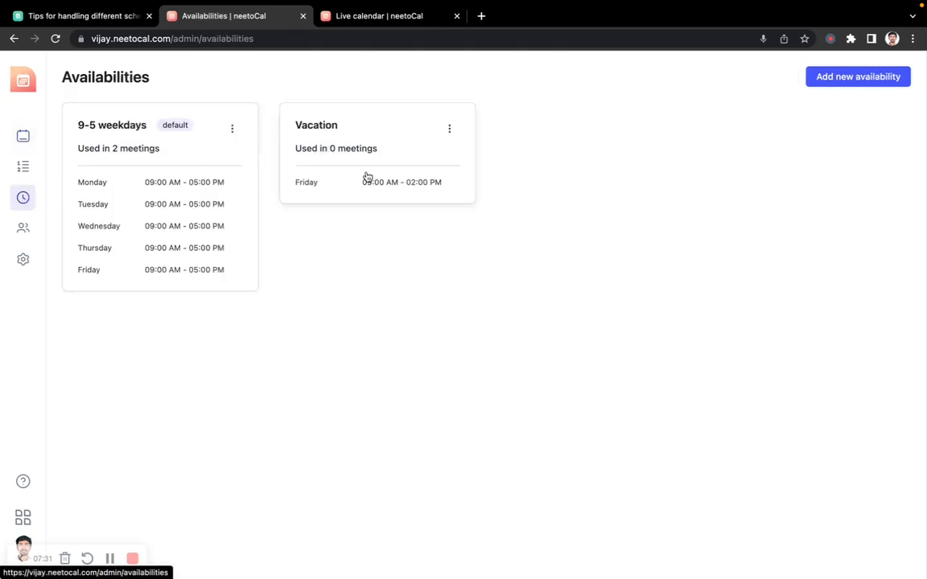
left_click(449, 130)
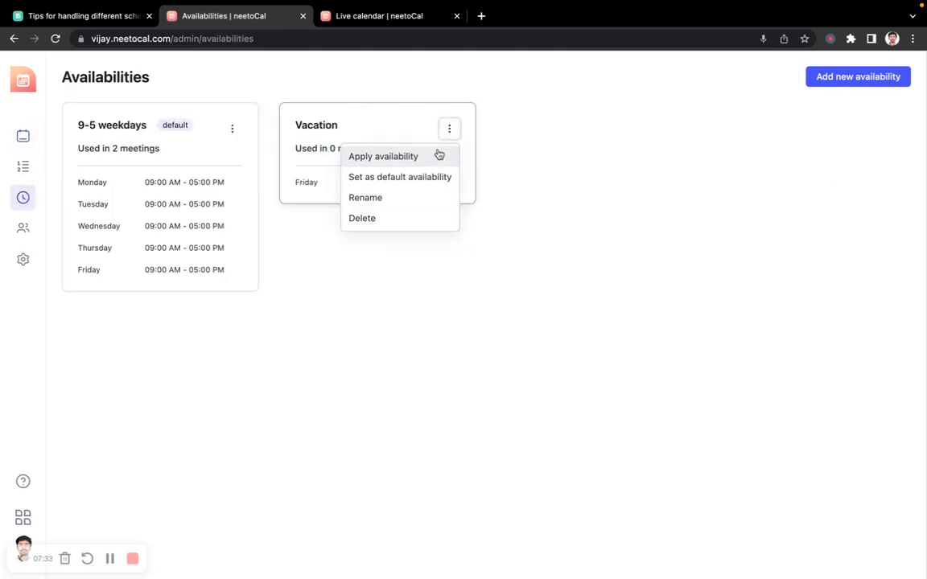
left_click(440, 155)
left_click(701, 142)
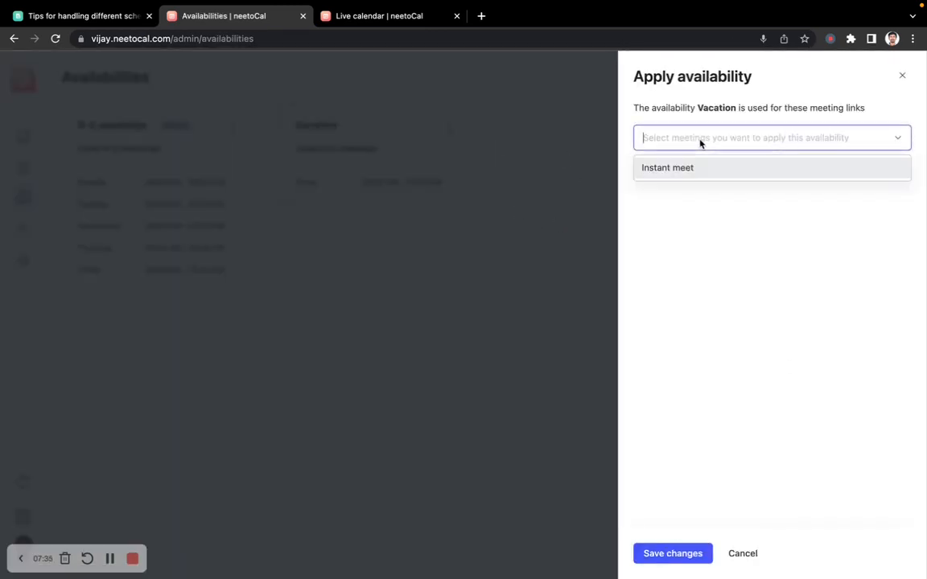
left_click(496, 259)
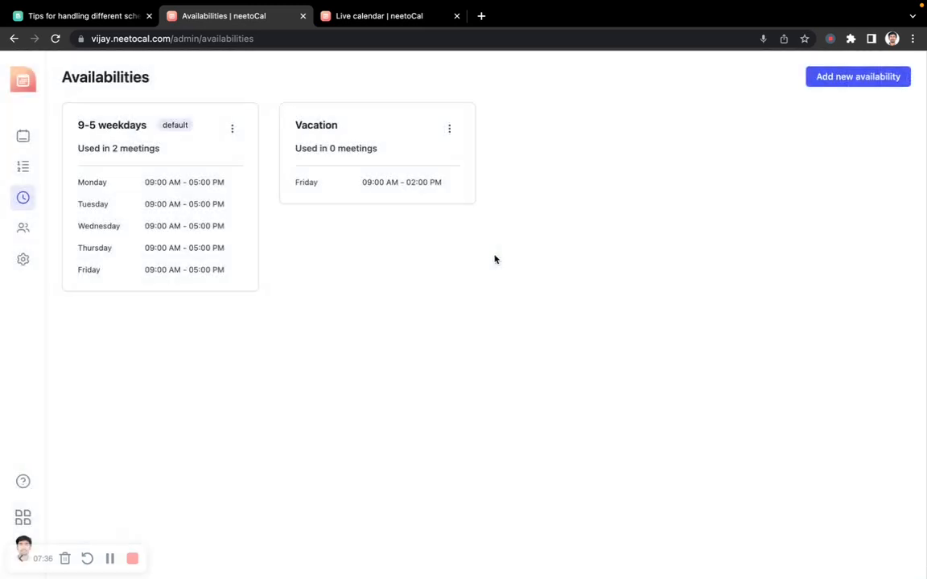
Apply the Vacation availability to the Instant meet meeting and save the changes.
left_click(455, 137)
left_click(452, 154)
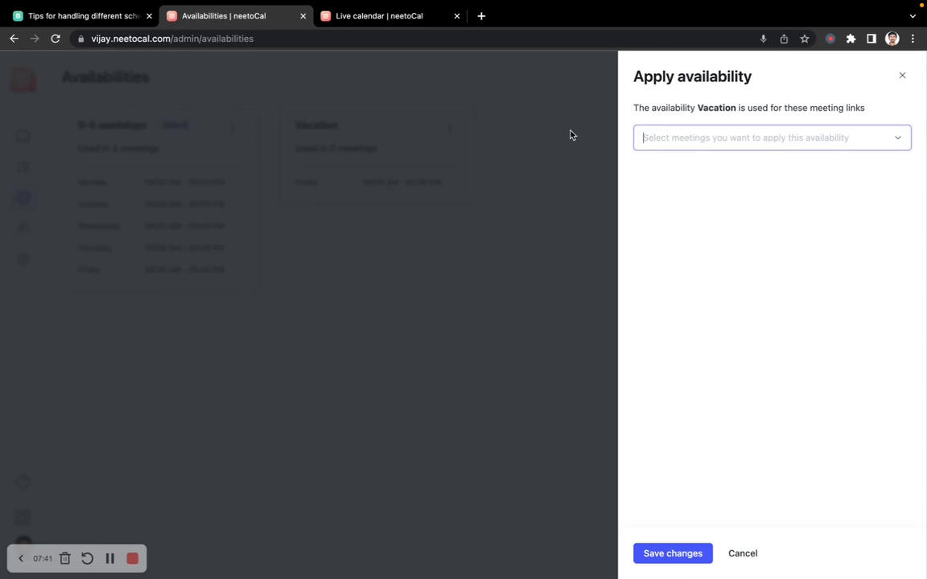
left_click(667, 138)
left_click(678, 168)
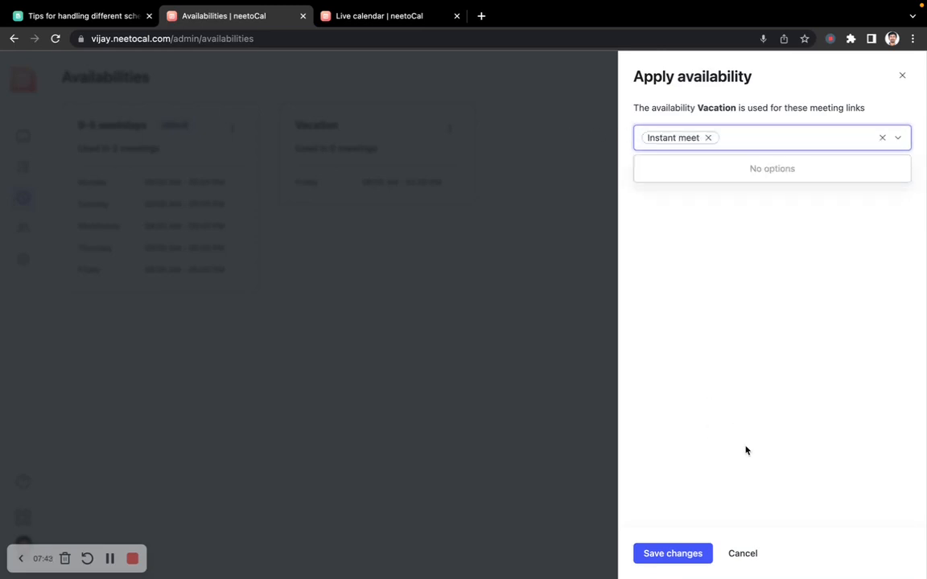
left_click(711, 424)
left_click(692, 555)
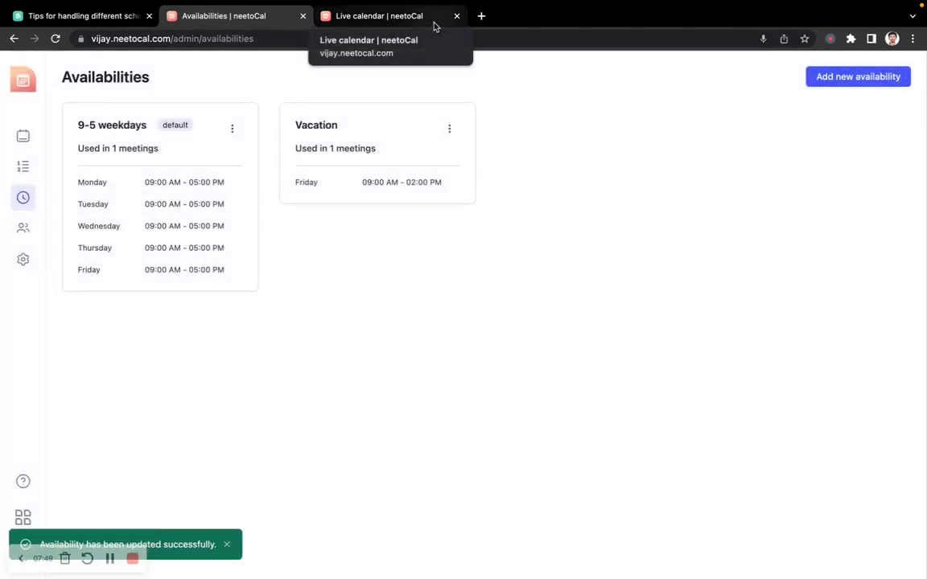
Reload the Instant meet booking page and review all the time slots offered for Friday, June 30, 2023.
left_click(434, 25)
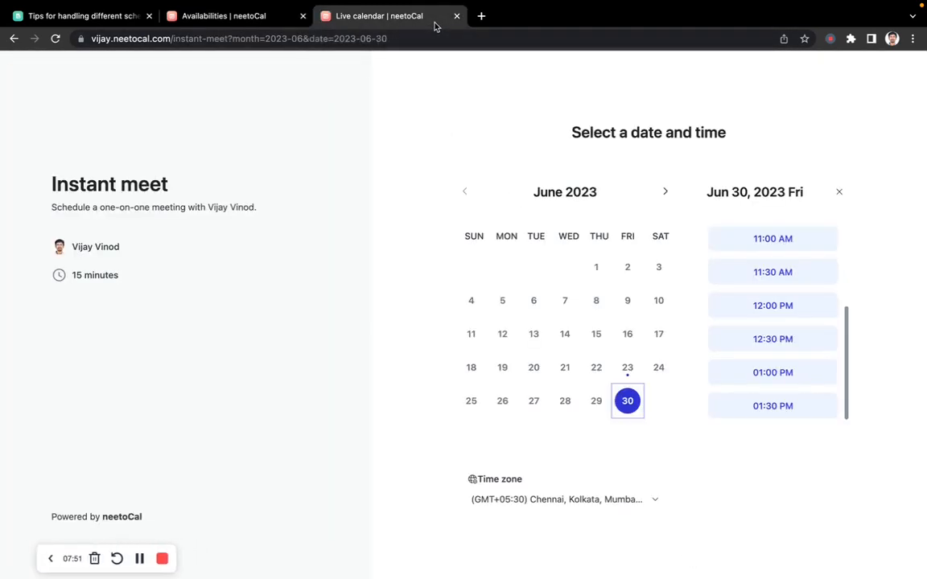
left_click(56, 38)
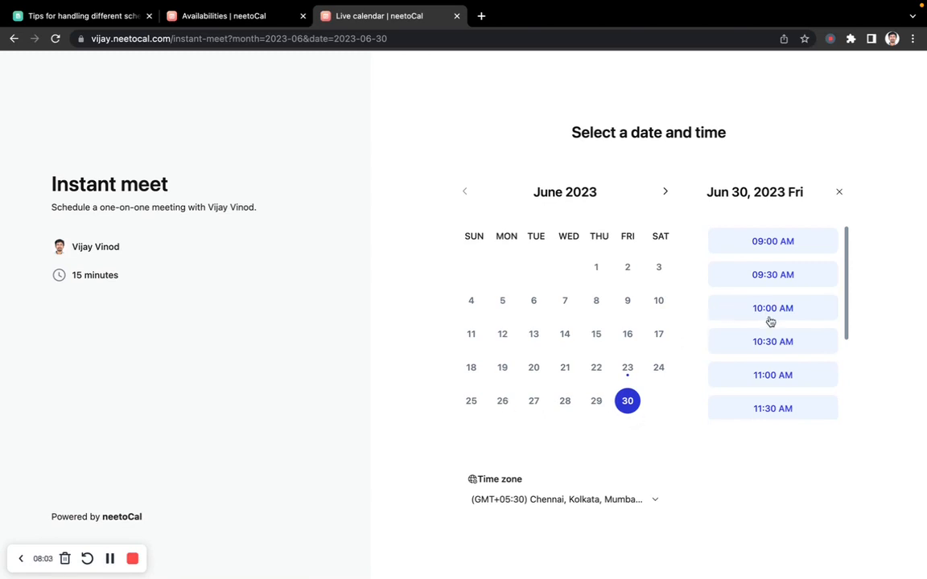
scroll(770, 322, "down", 2)
scroll(770, 322, "up", 2)
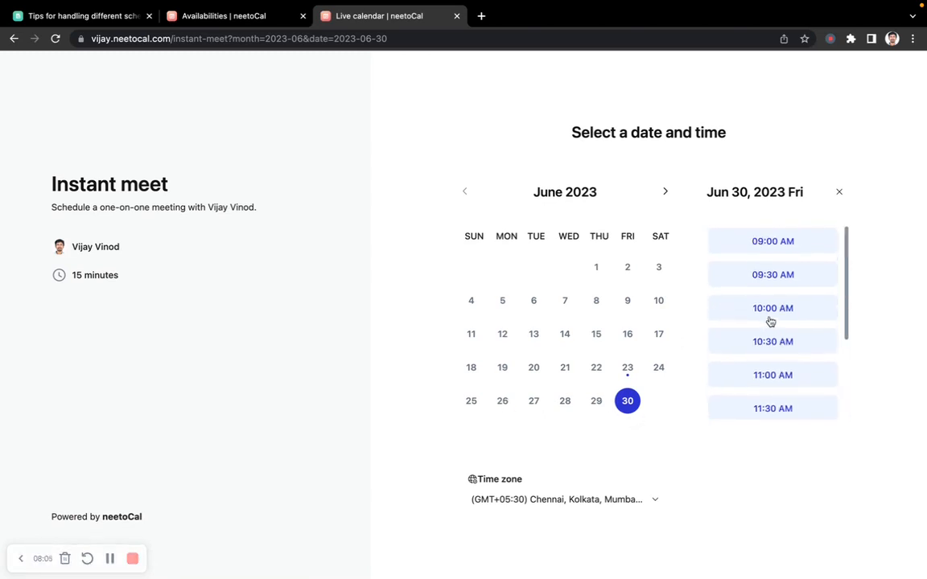
scroll(789, 257, "down", 2)
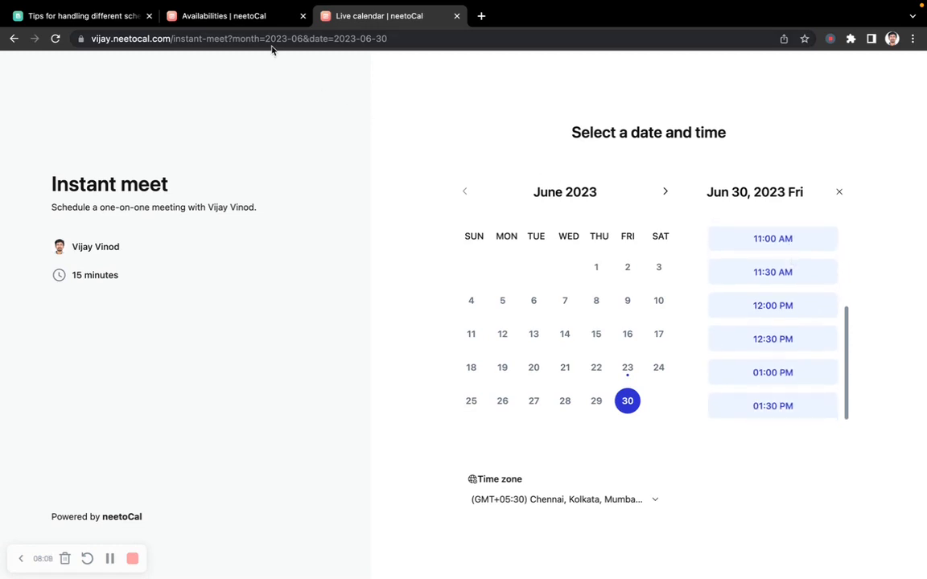
Compare the Vacation hours with the Instant meet booking page, closing the June 30 slots and viewing July 2023.
left_click(261, 17)
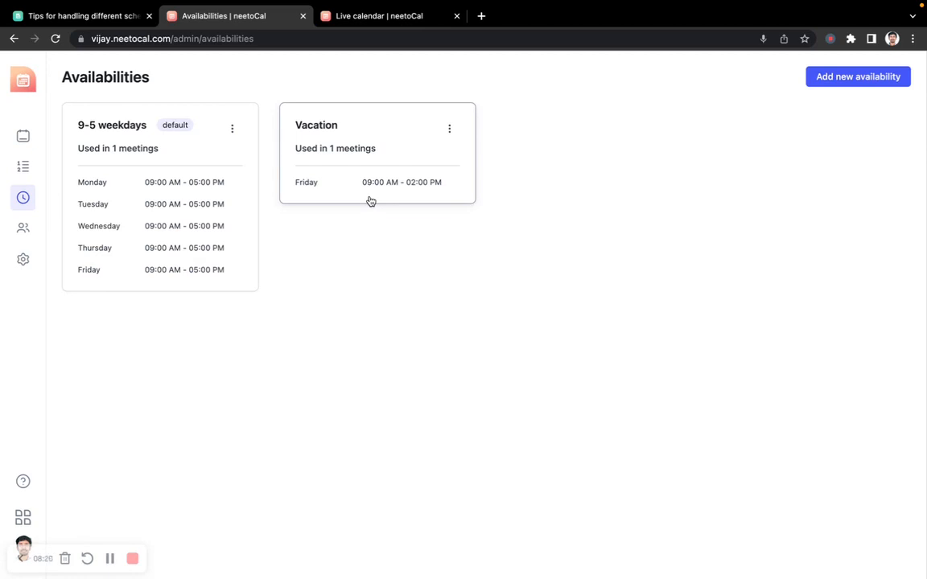
left_click(430, 20)
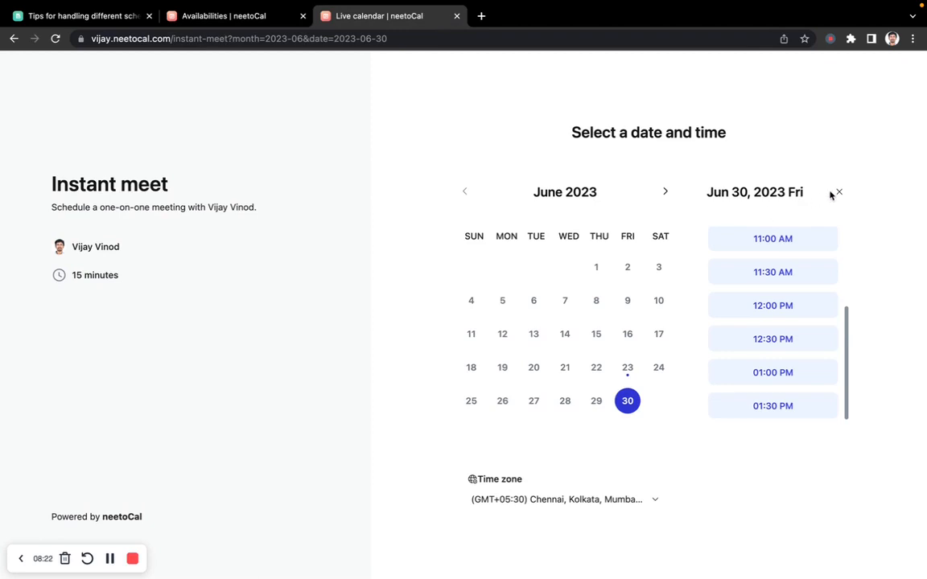
left_click(838, 193)
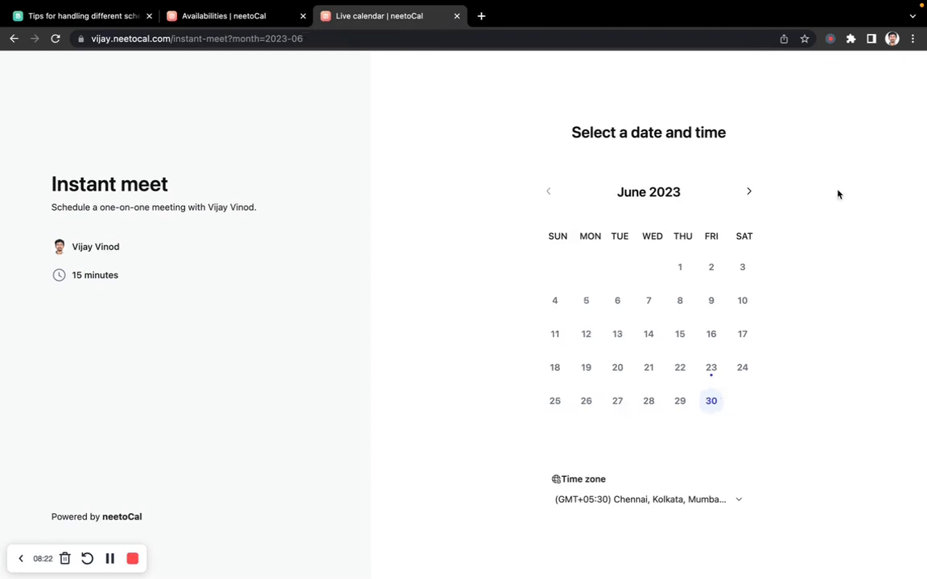
left_click(749, 193)
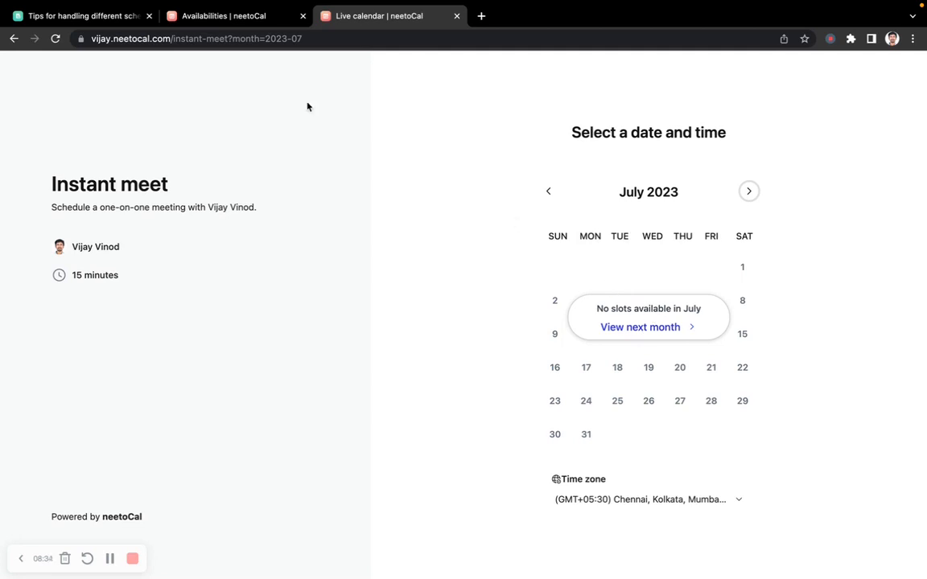
Delete the Vacation availability from the availabilities list.
left_click(219, 16)
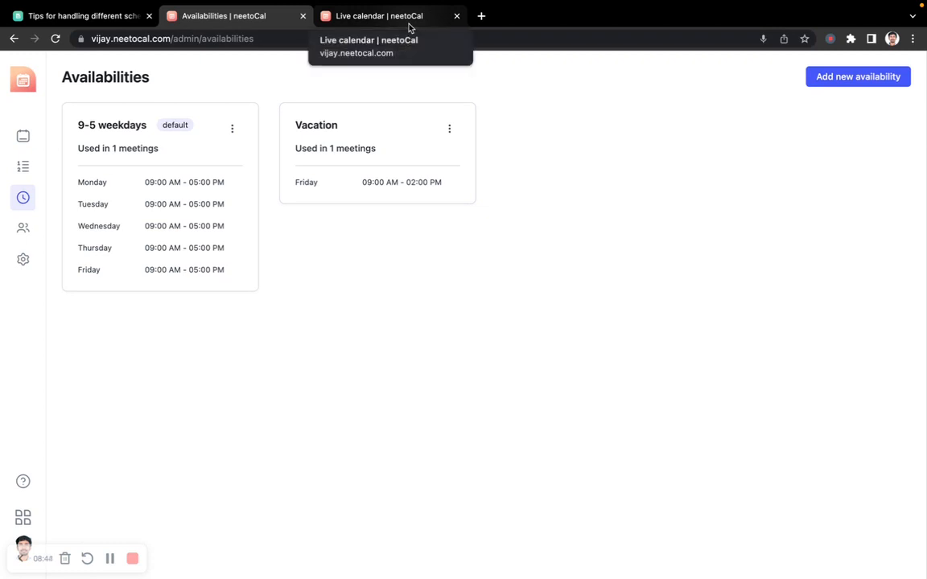
left_click(451, 134)
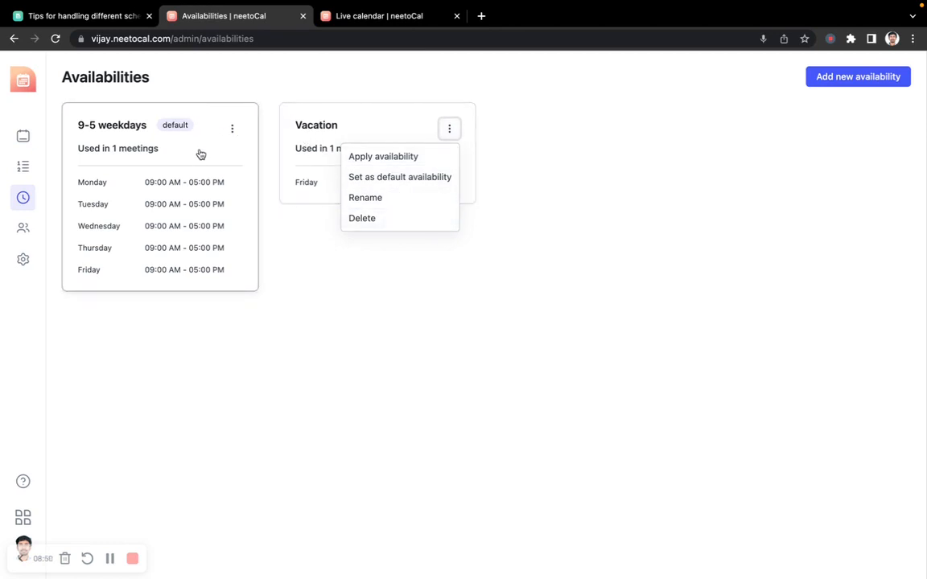
left_click(361, 218)
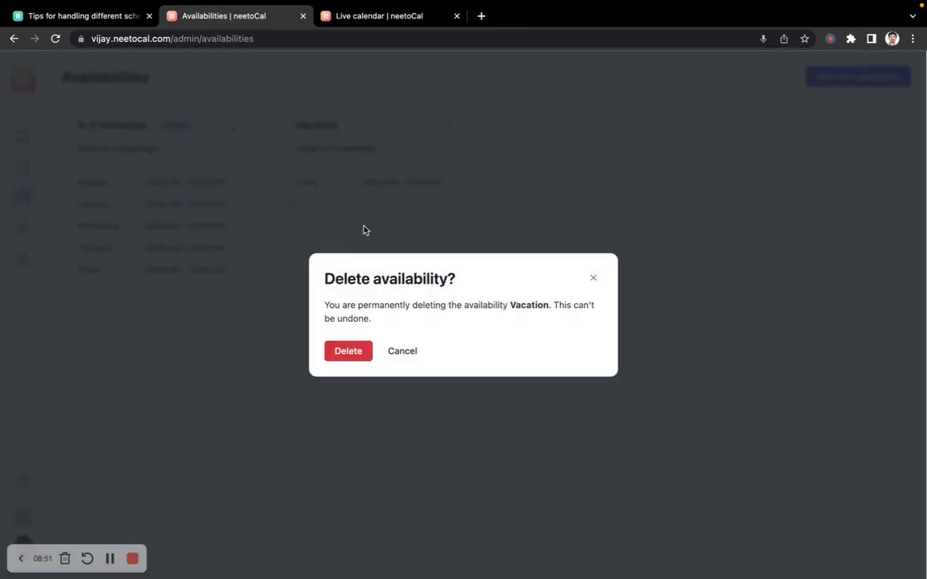
left_click(366, 350)
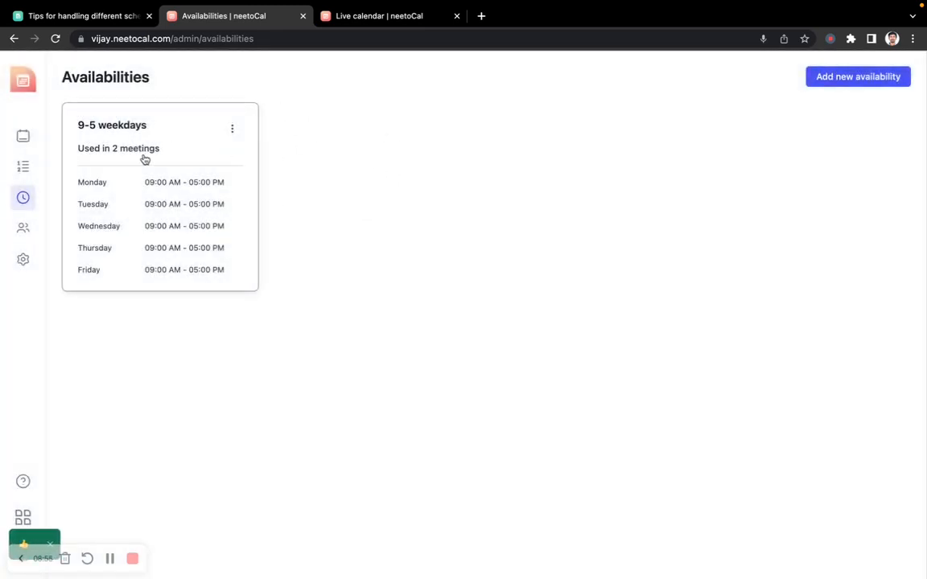
Reload the Instant meet booking page and check which dates in June 2023 can be booked.
left_click(404, 18)
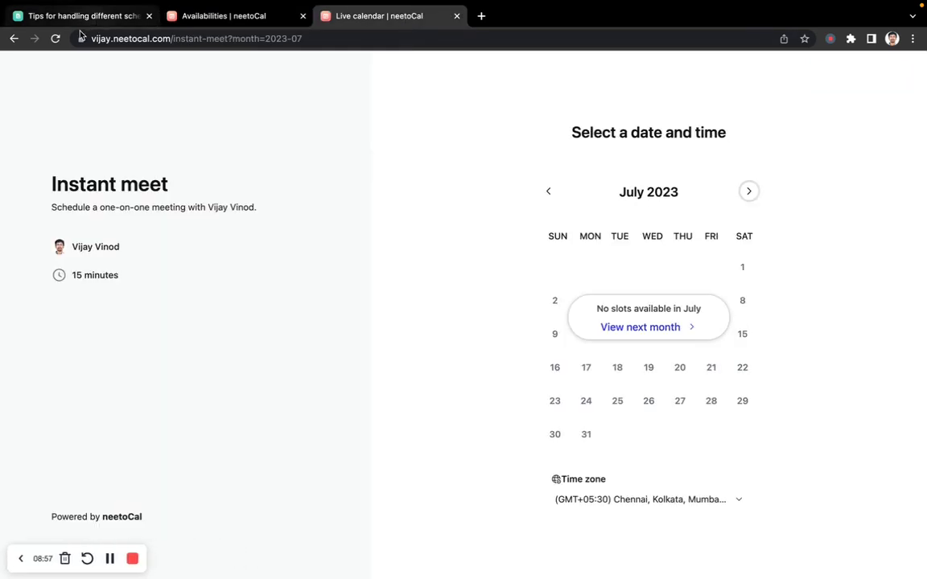
left_click(56, 38)
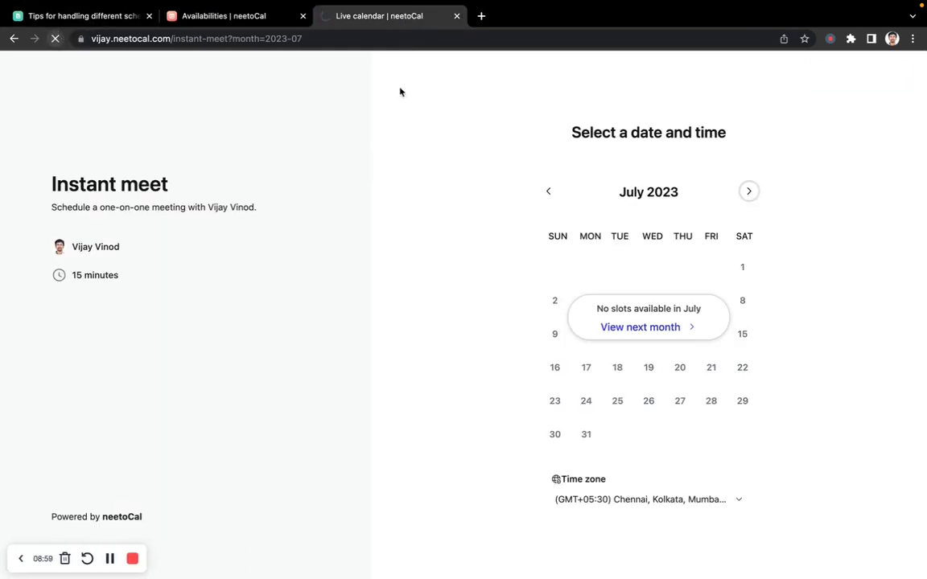
left_click(549, 194)
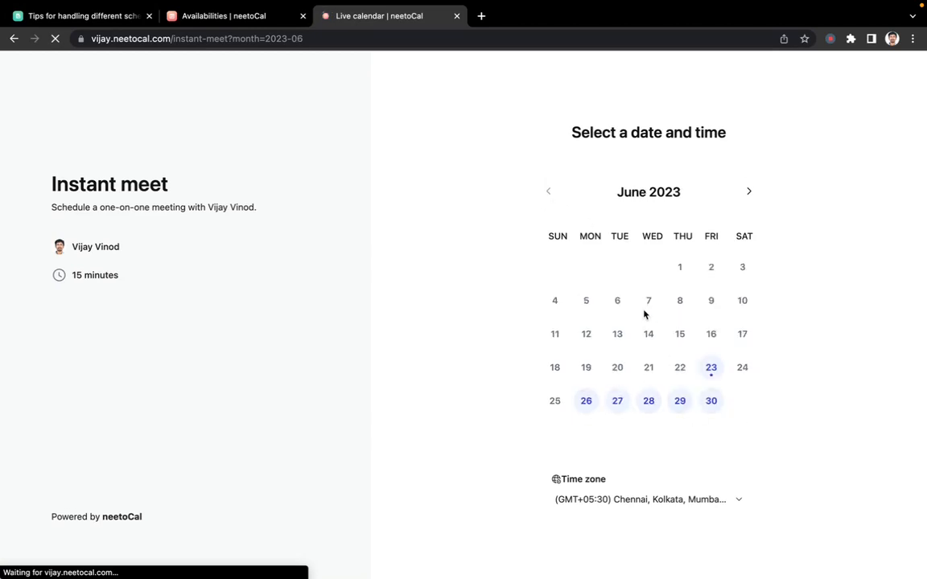
Open the When settings of the Instant meet meeting link and check July 2023 in the calendar preview.
left_click(262, 18)
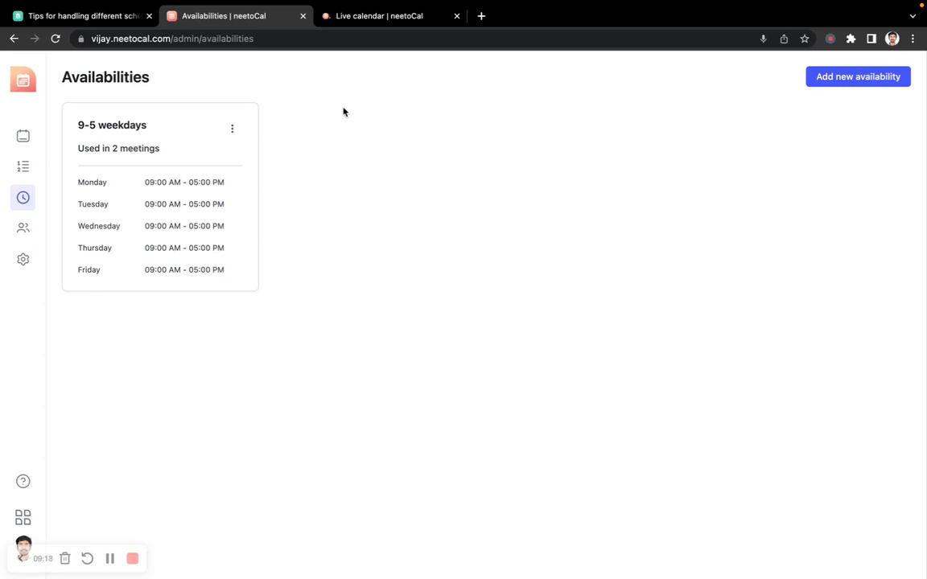
left_click(24, 138)
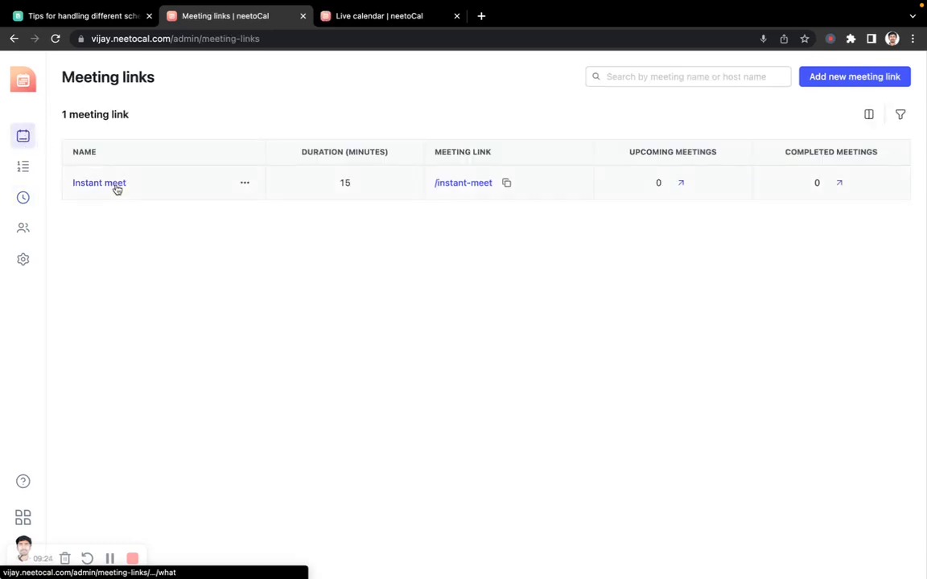
left_click(116, 186)
left_click(411, 78)
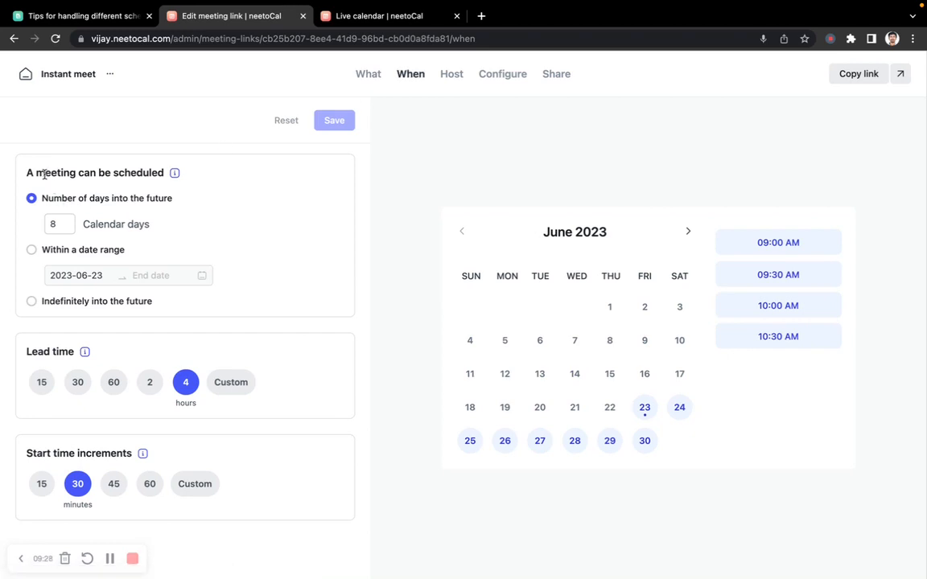
left_click_drag(39, 172, 169, 175)
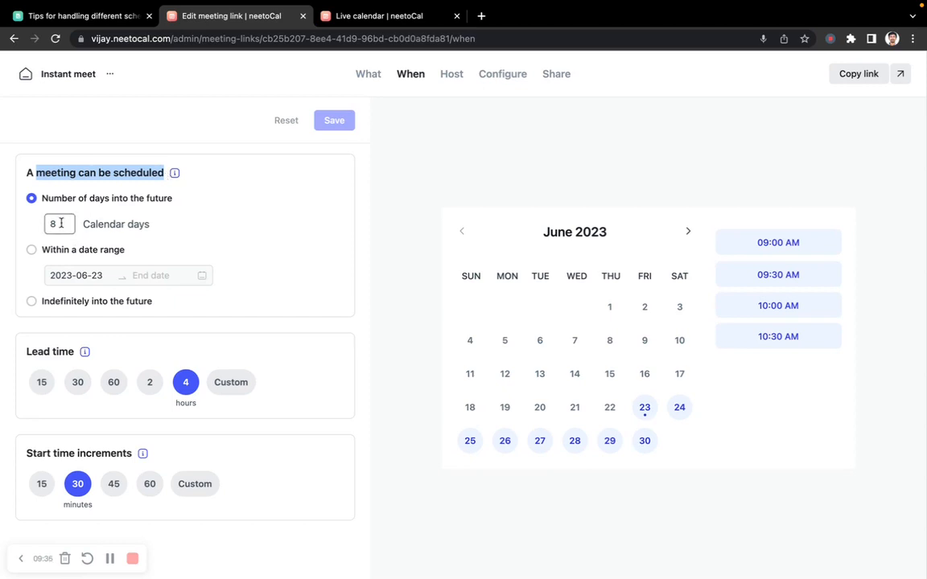
left_click(315, 197)
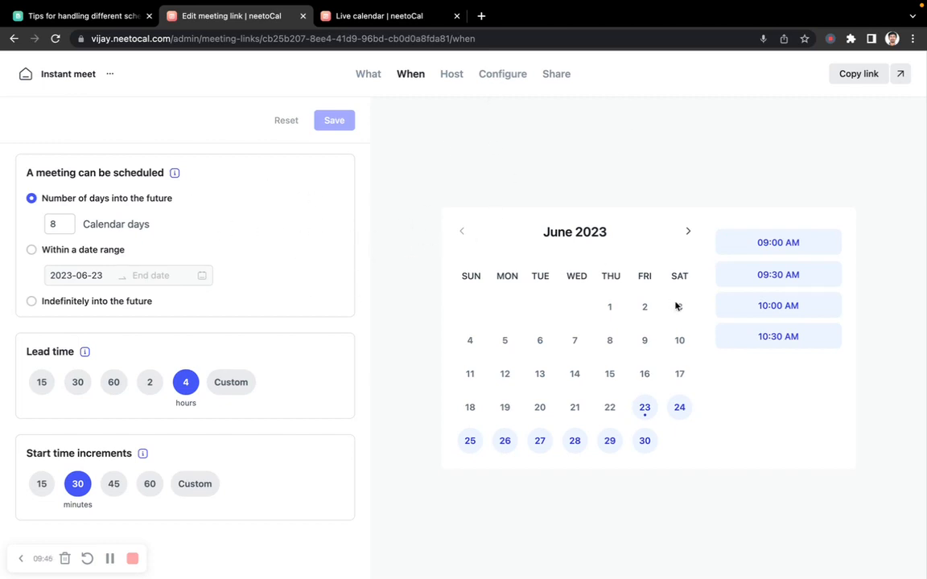
left_click(688, 231)
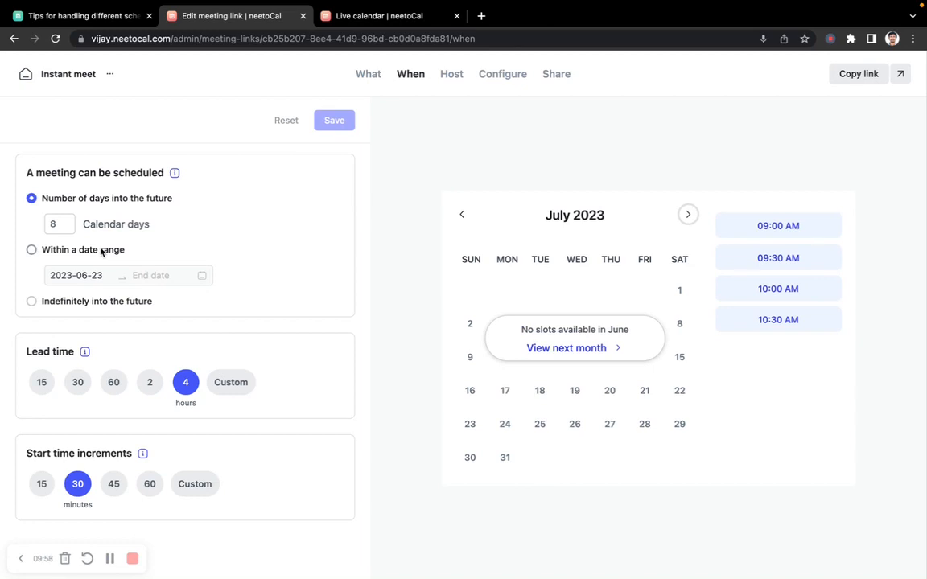
Allow Instant meet to be scheduled up to 60 calendar days into the future and save the change.
left_click(60, 224)
key("BackSpace")
type("60")
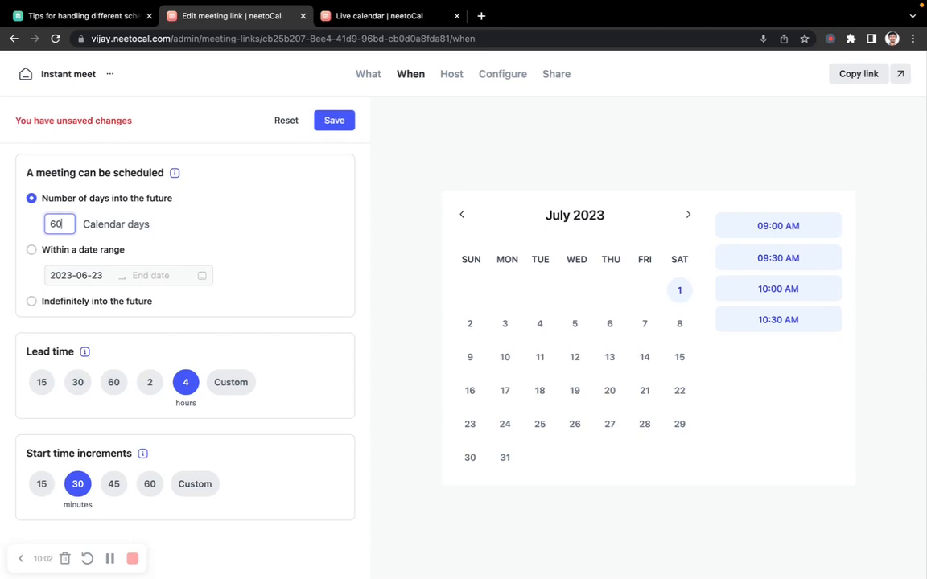
left_click(345, 122)
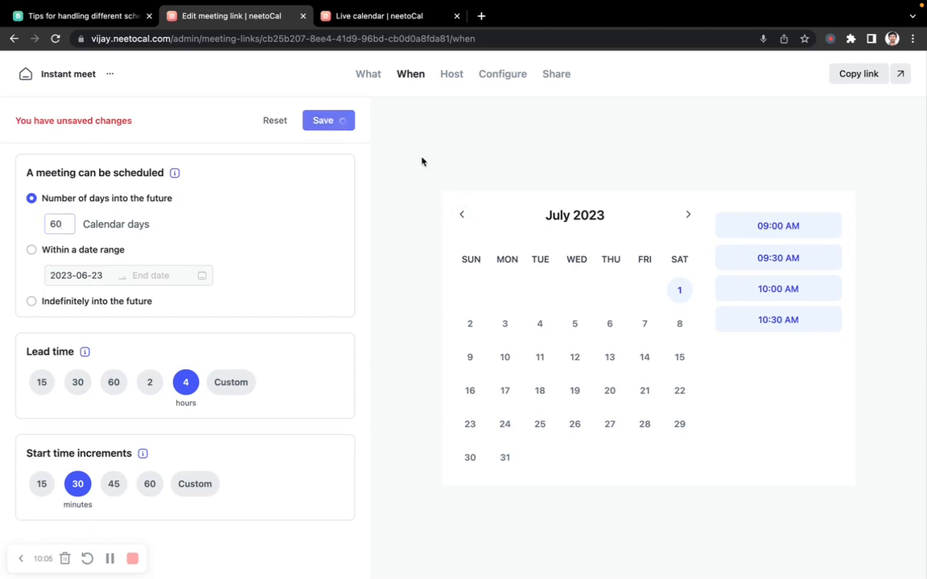
Check the bookable dates for June, July and August 2023 in the meeting's calendar preview.
left_click(460, 215)
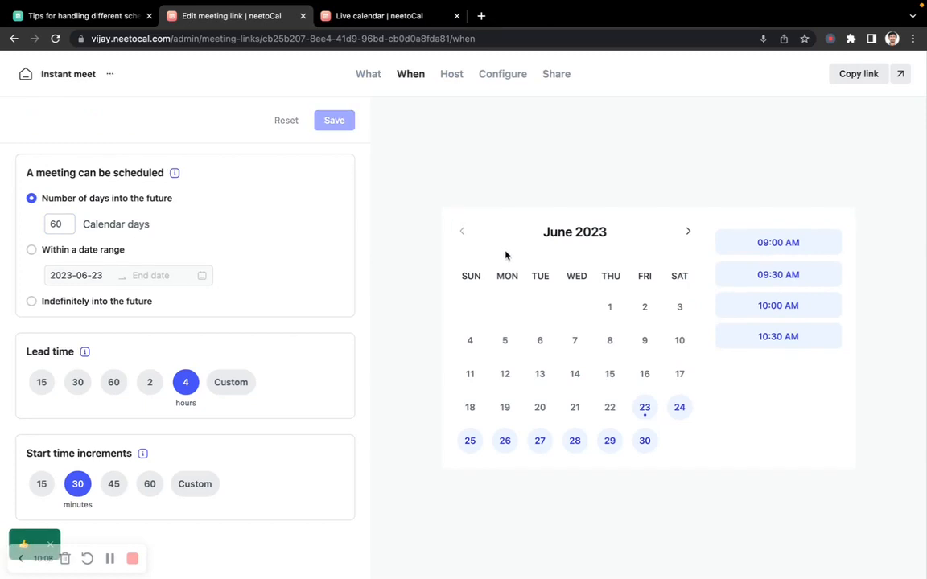
left_click(689, 236)
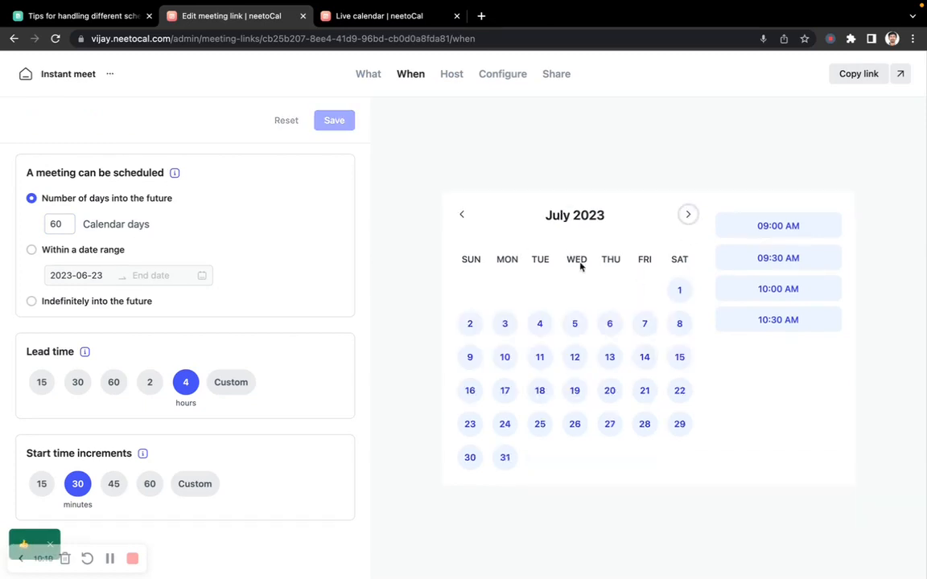
left_click(685, 227)
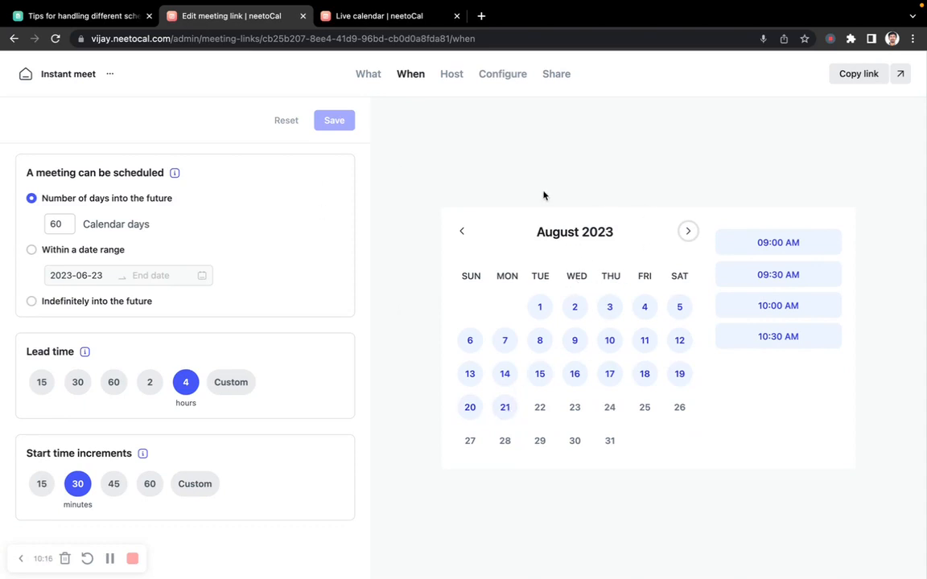
left_click(460, 232)
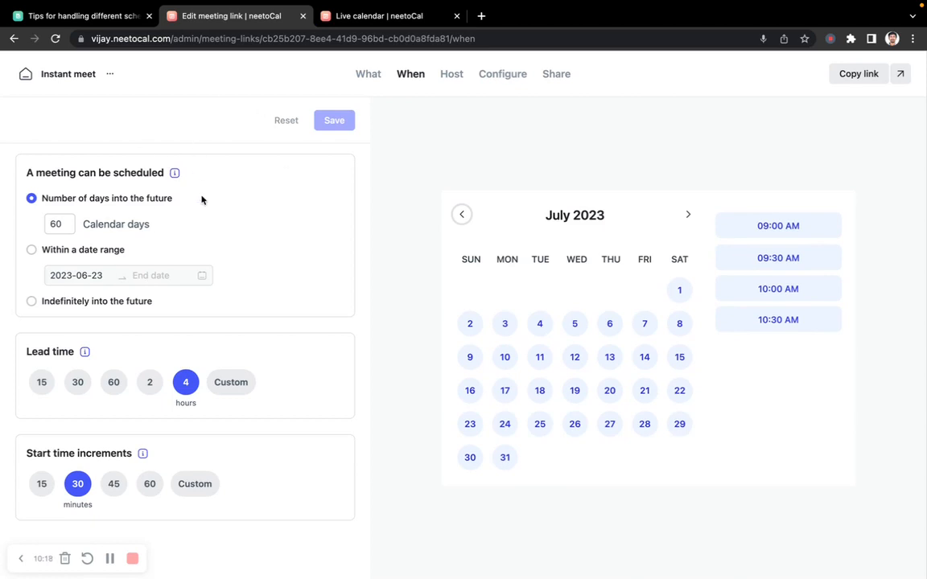
left_click(462, 214)
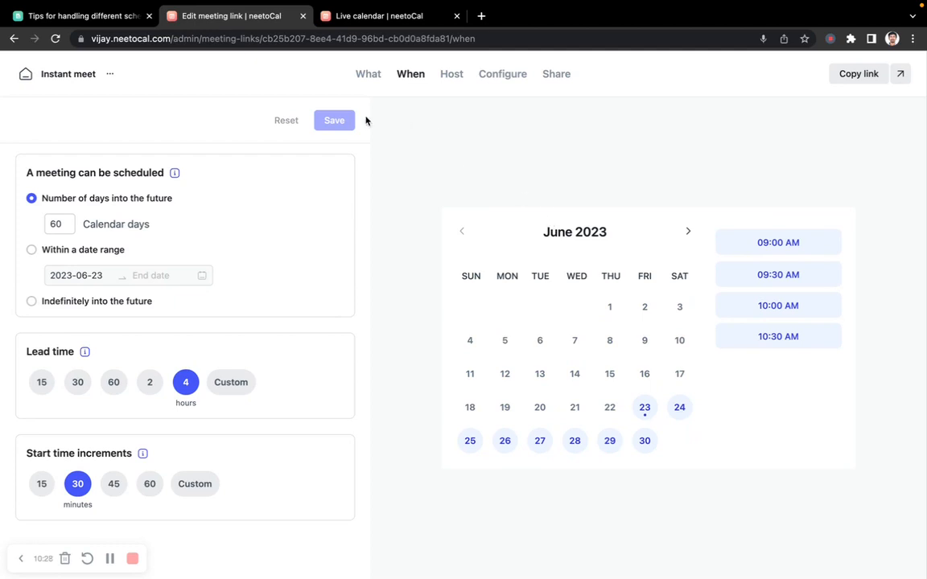
Leave the meeting settings and open the 9-5 weekdays availability from the availabilities list.
left_click(26, 75)
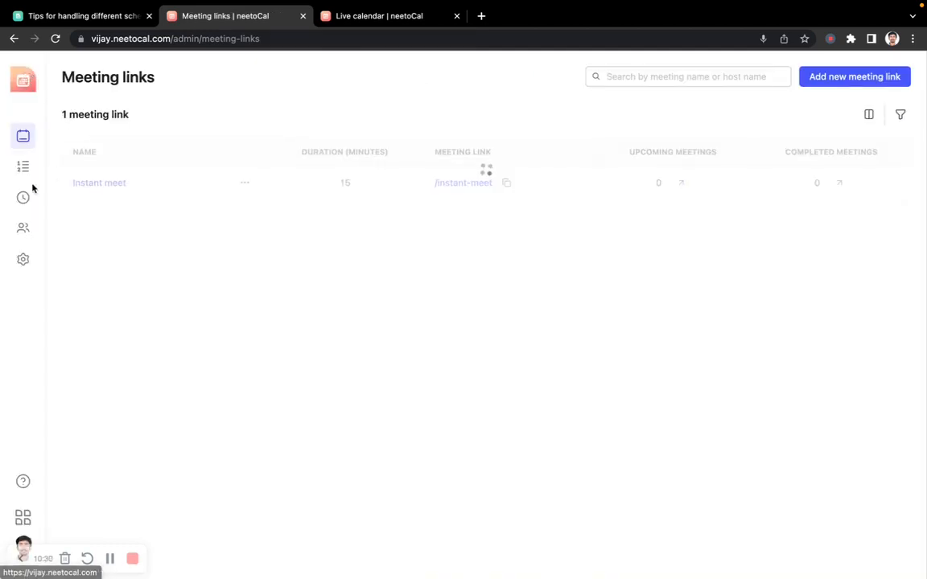
left_click(23, 197)
left_click(162, 175)
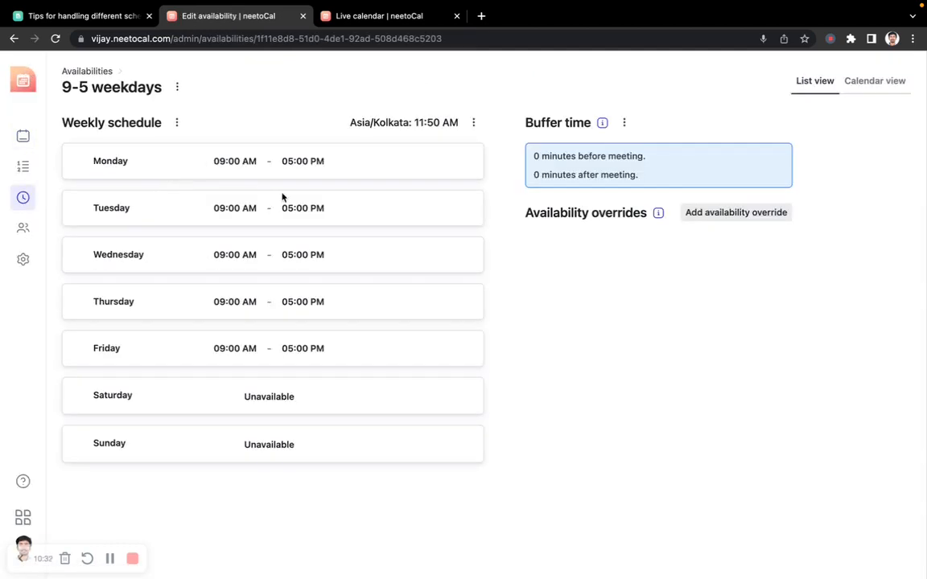